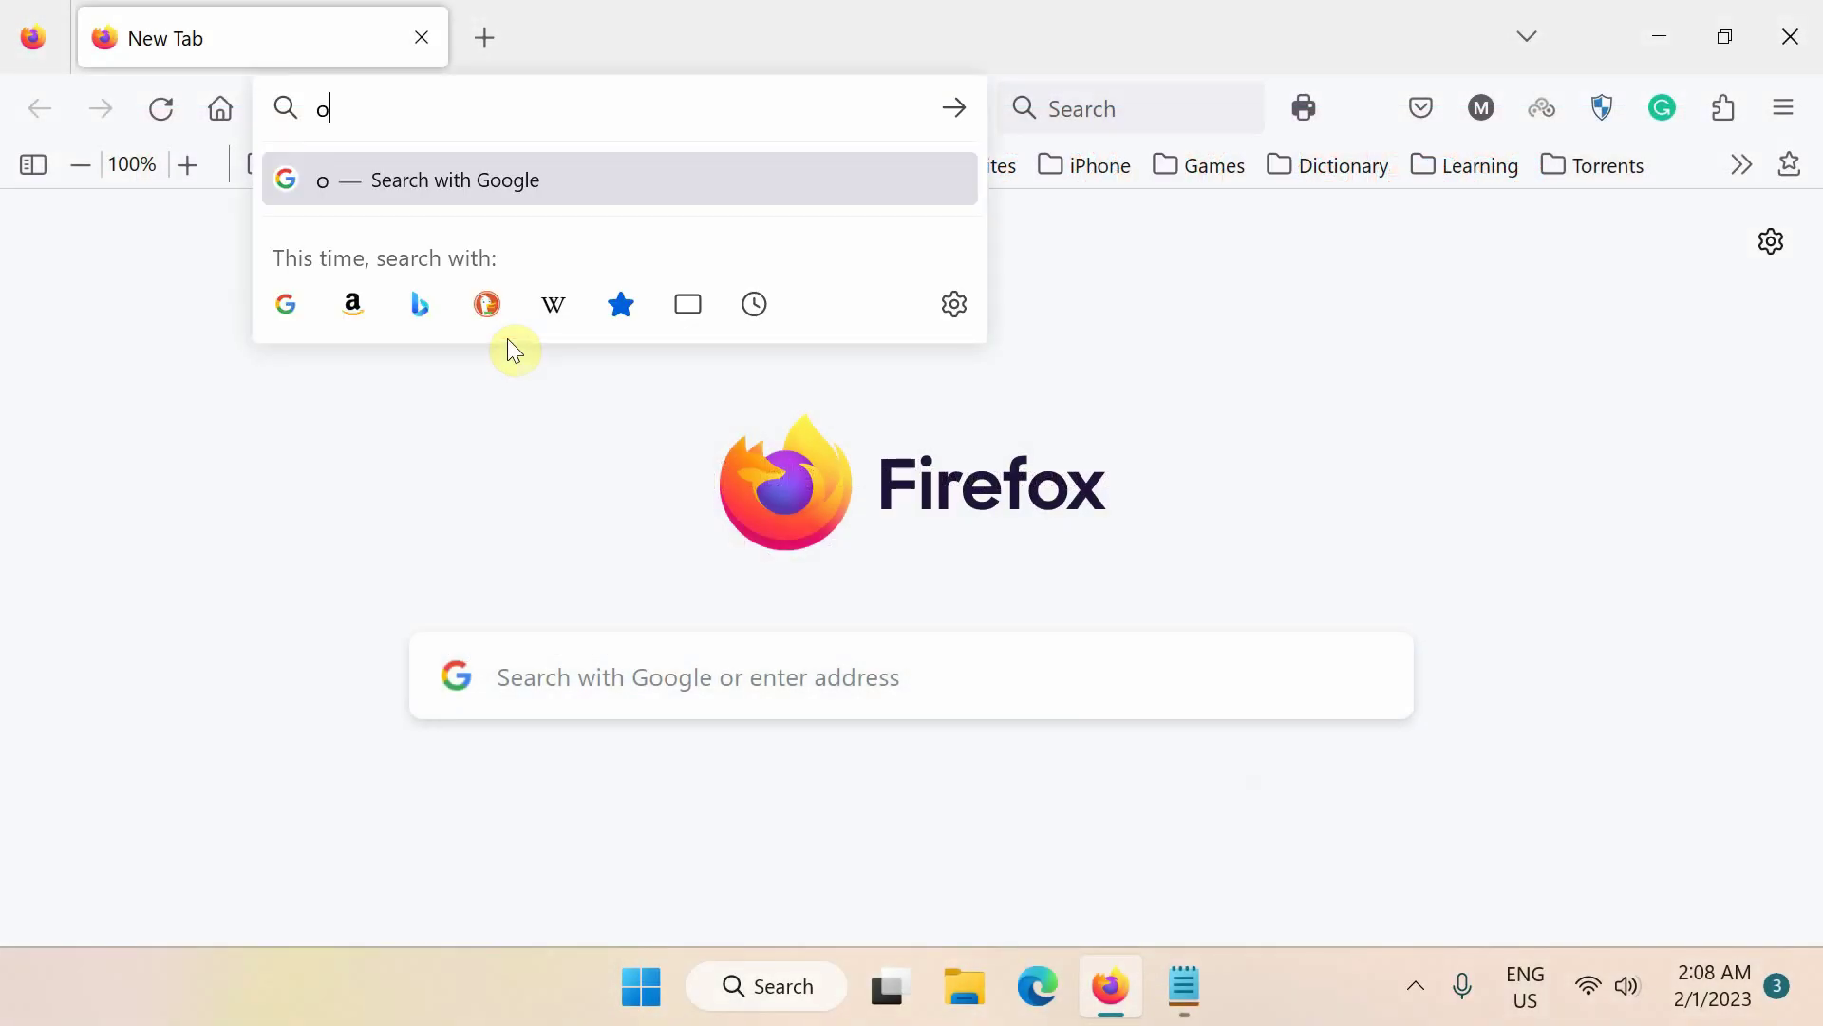
{"action": "type", "text": "racle s"}
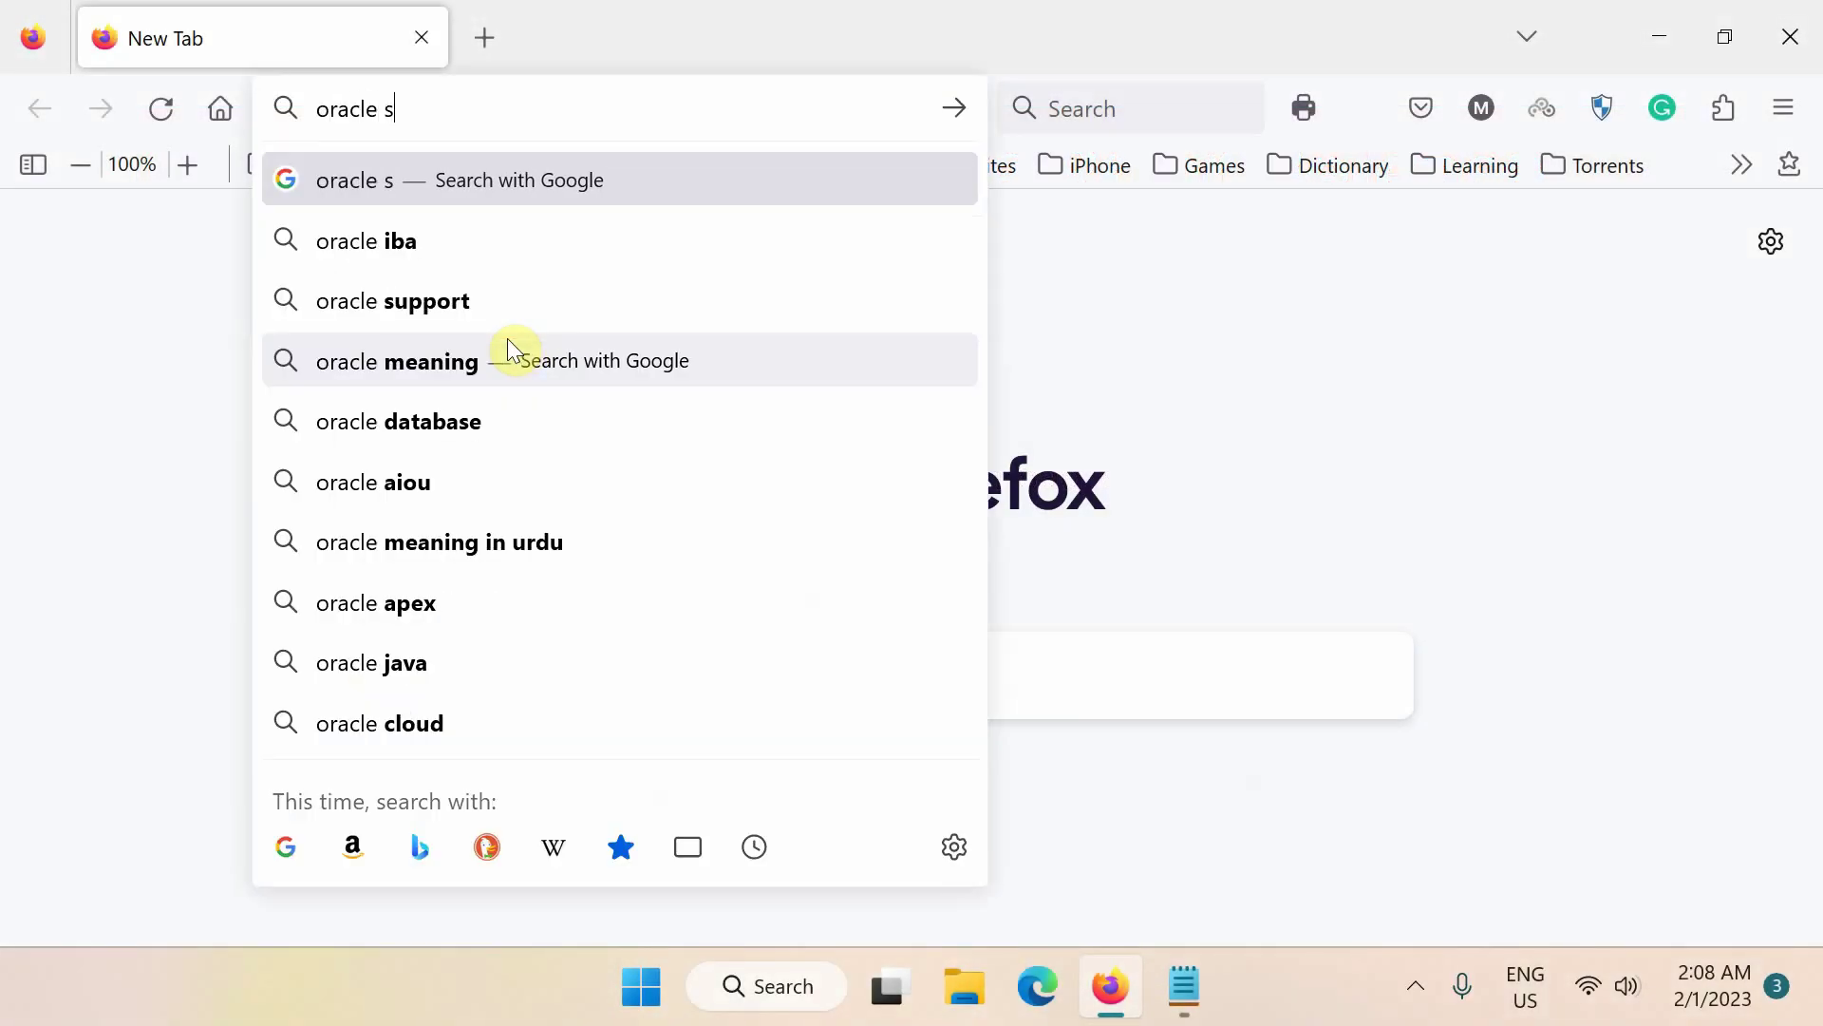
{"action": "type", "text": "oftware "}
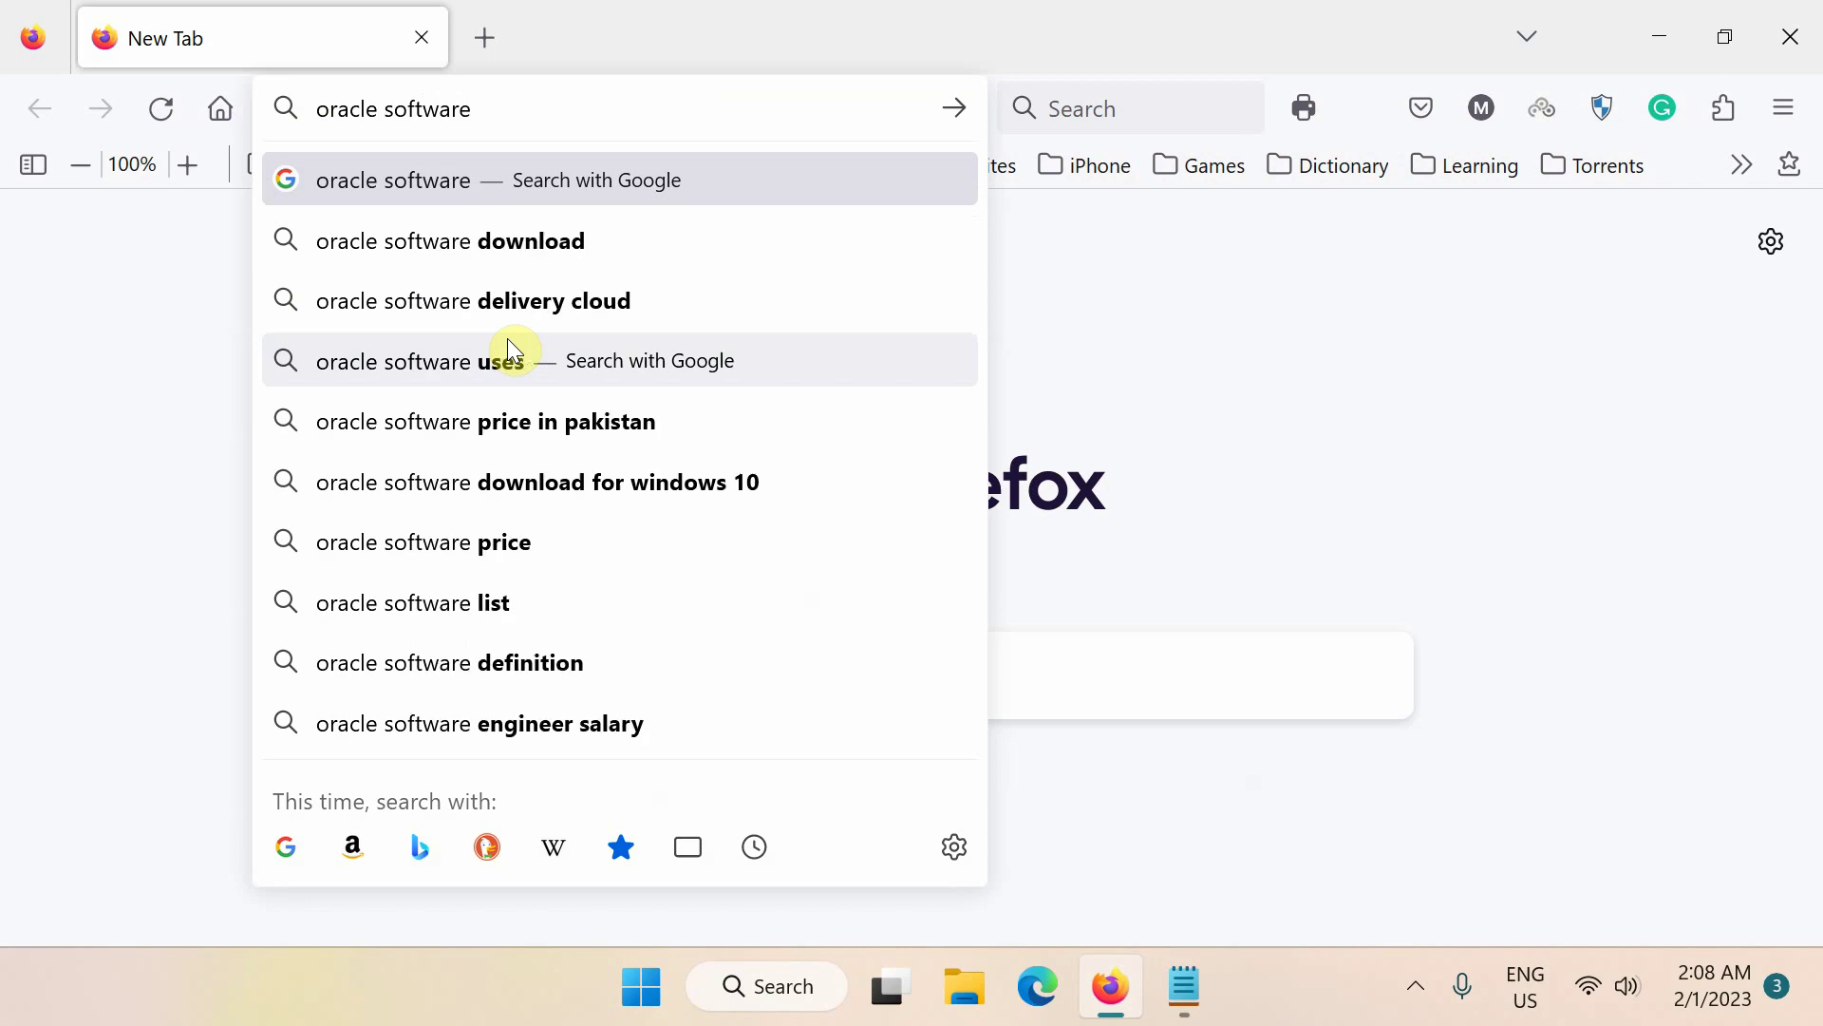
{"action": "type", "text": "deli"}
Step: Search Google for 'oracle software delivery cloud' and open the edelivery.oracle.com result
{"action": "key", "text": "Down"}
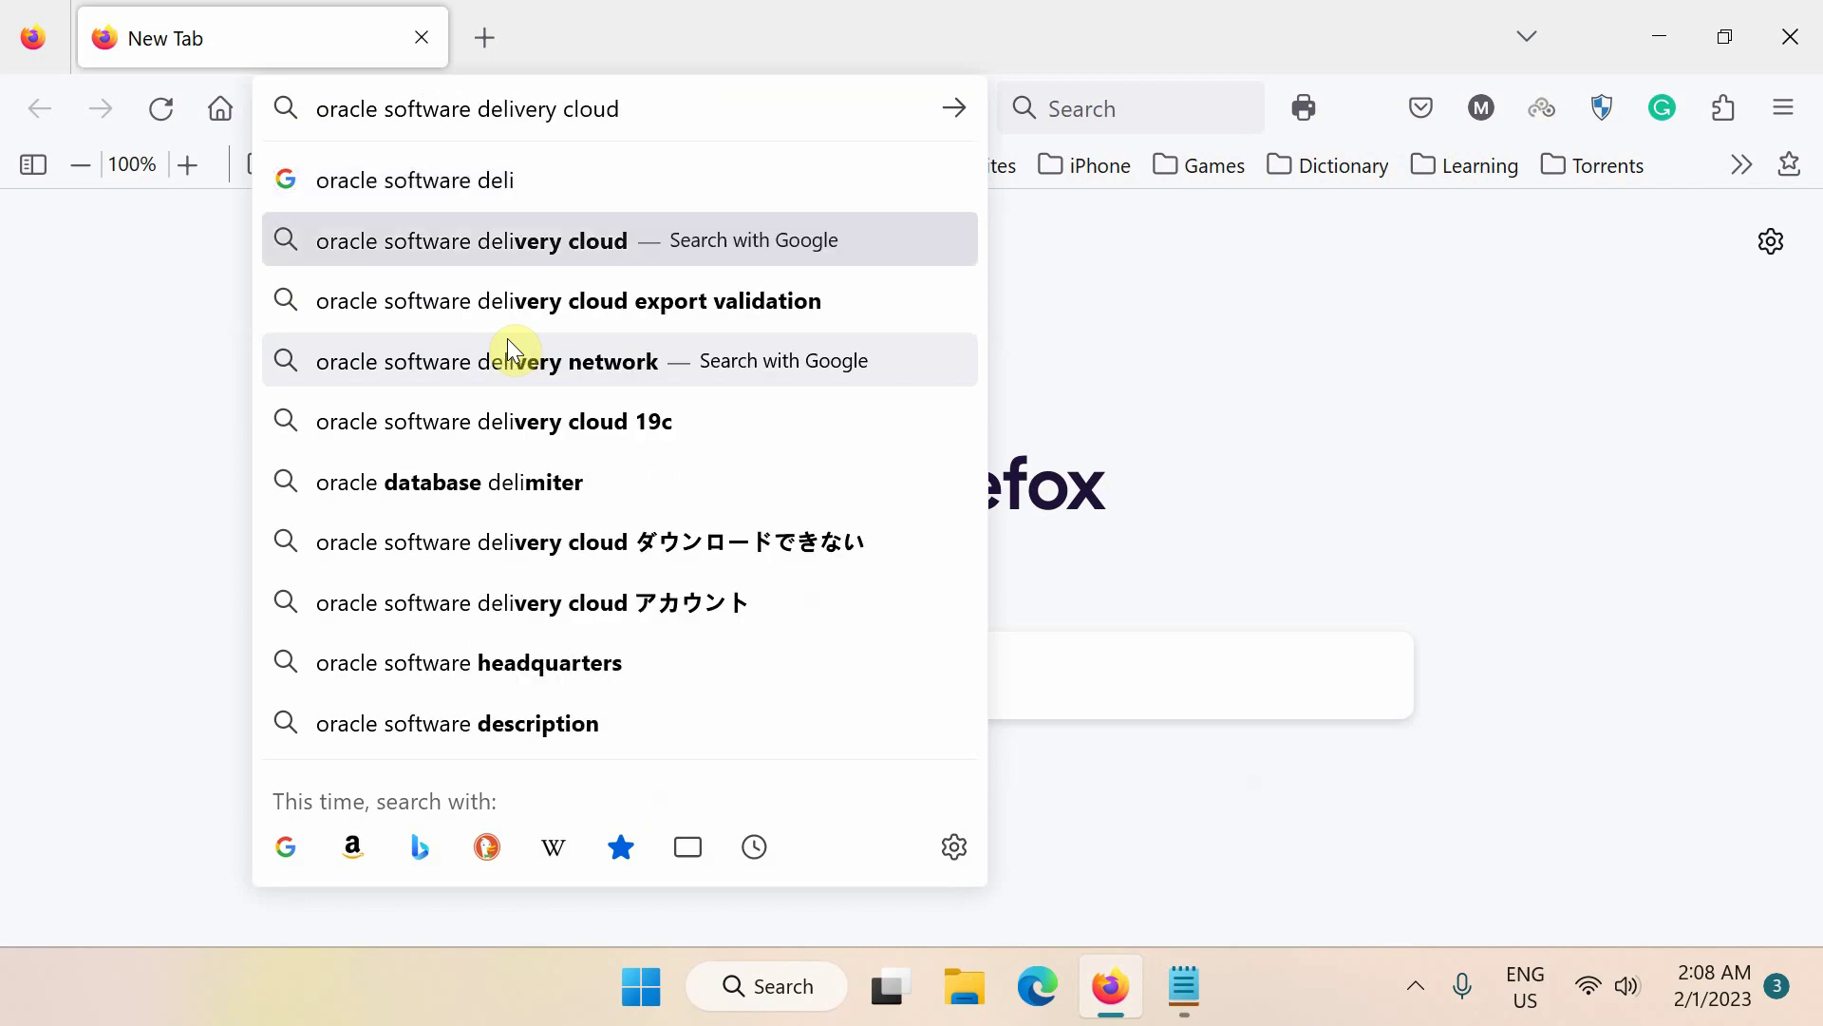
{"action": "key", "text": "Return"}
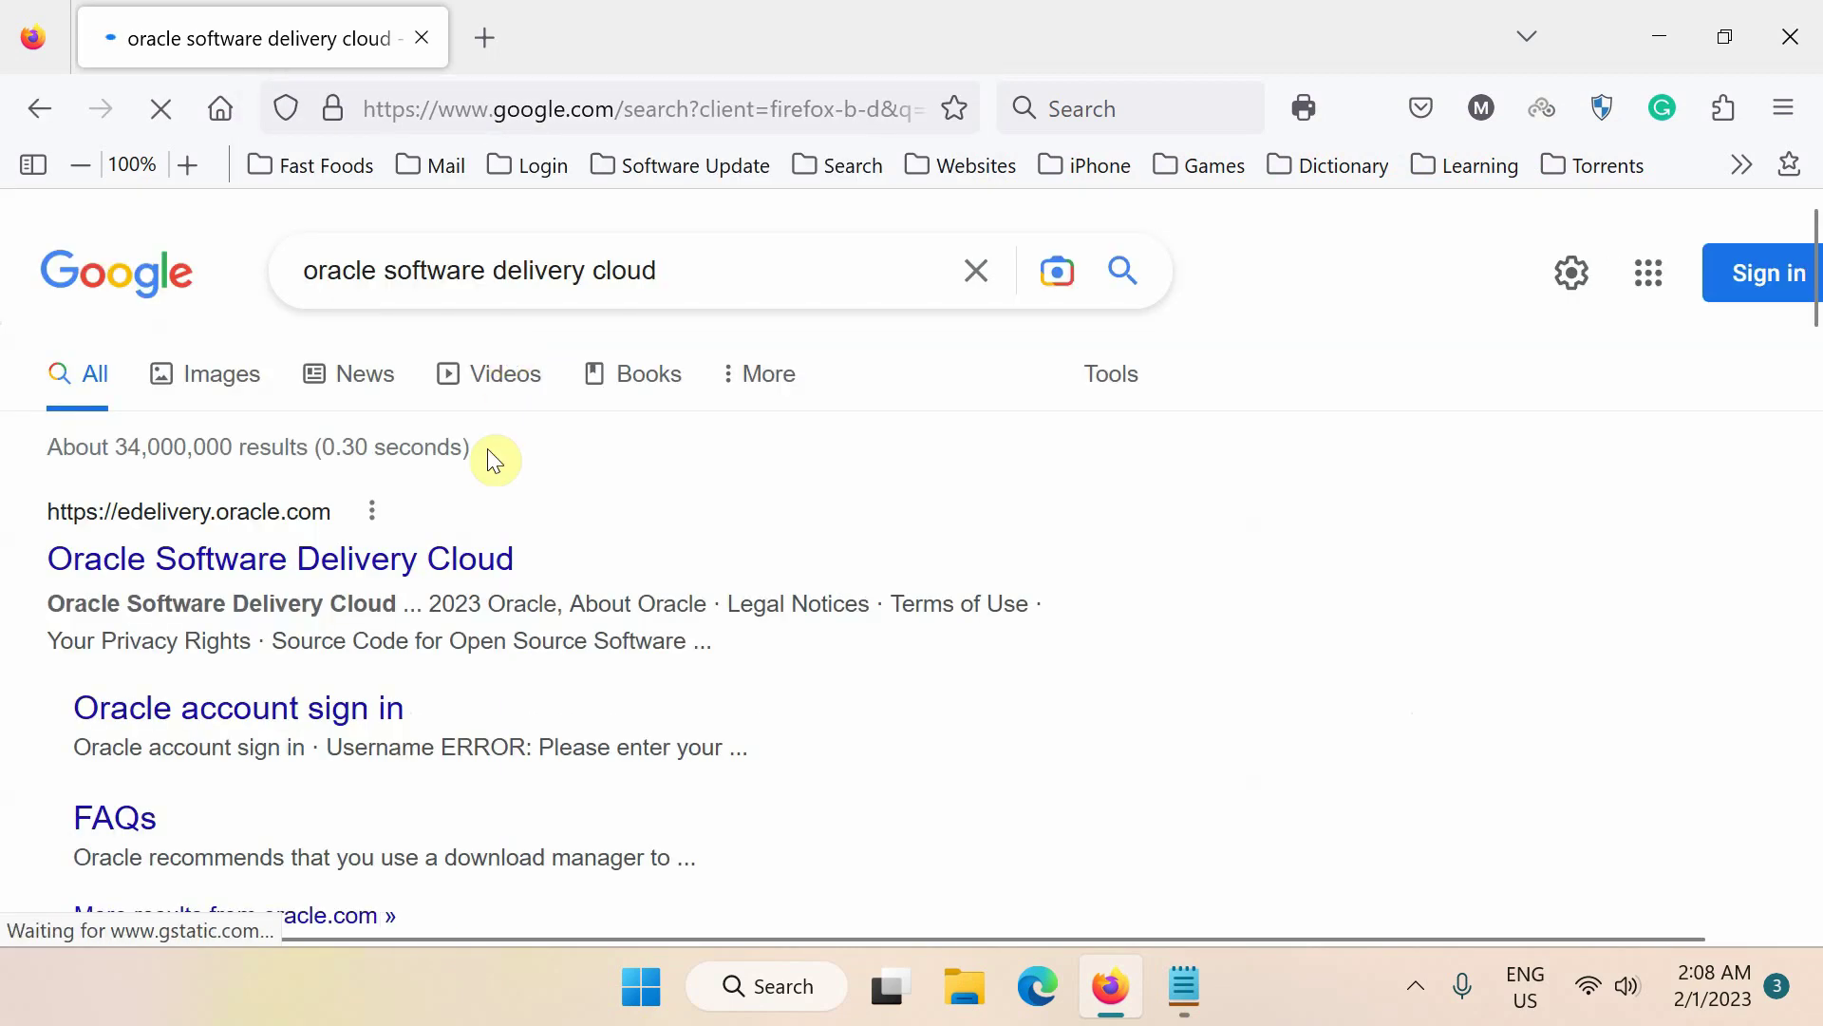
{"action": "left_click", "coordinate": [436, 557]}
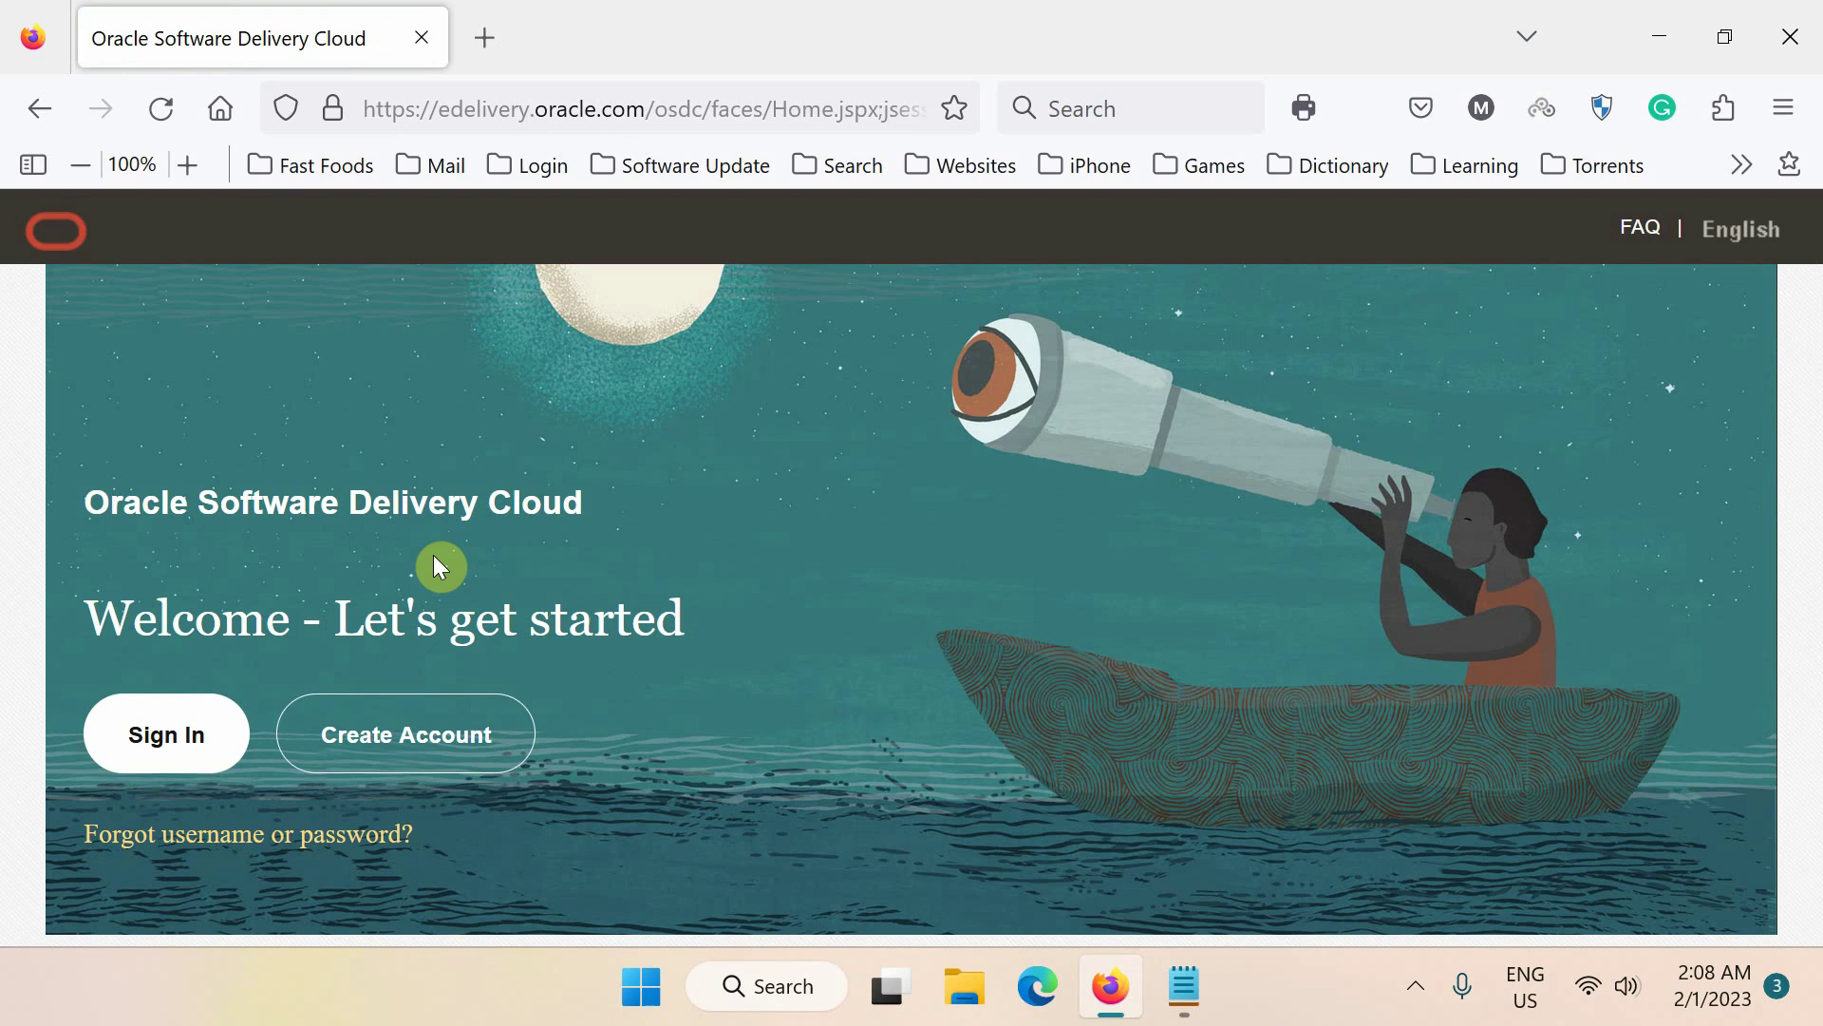
Step: Sign in, search 'oracle database 11g', and queue Personal Edition 11.2.0.1.0 via its DLP link
{"action": "left_click", "coordinate": [166, 732]}
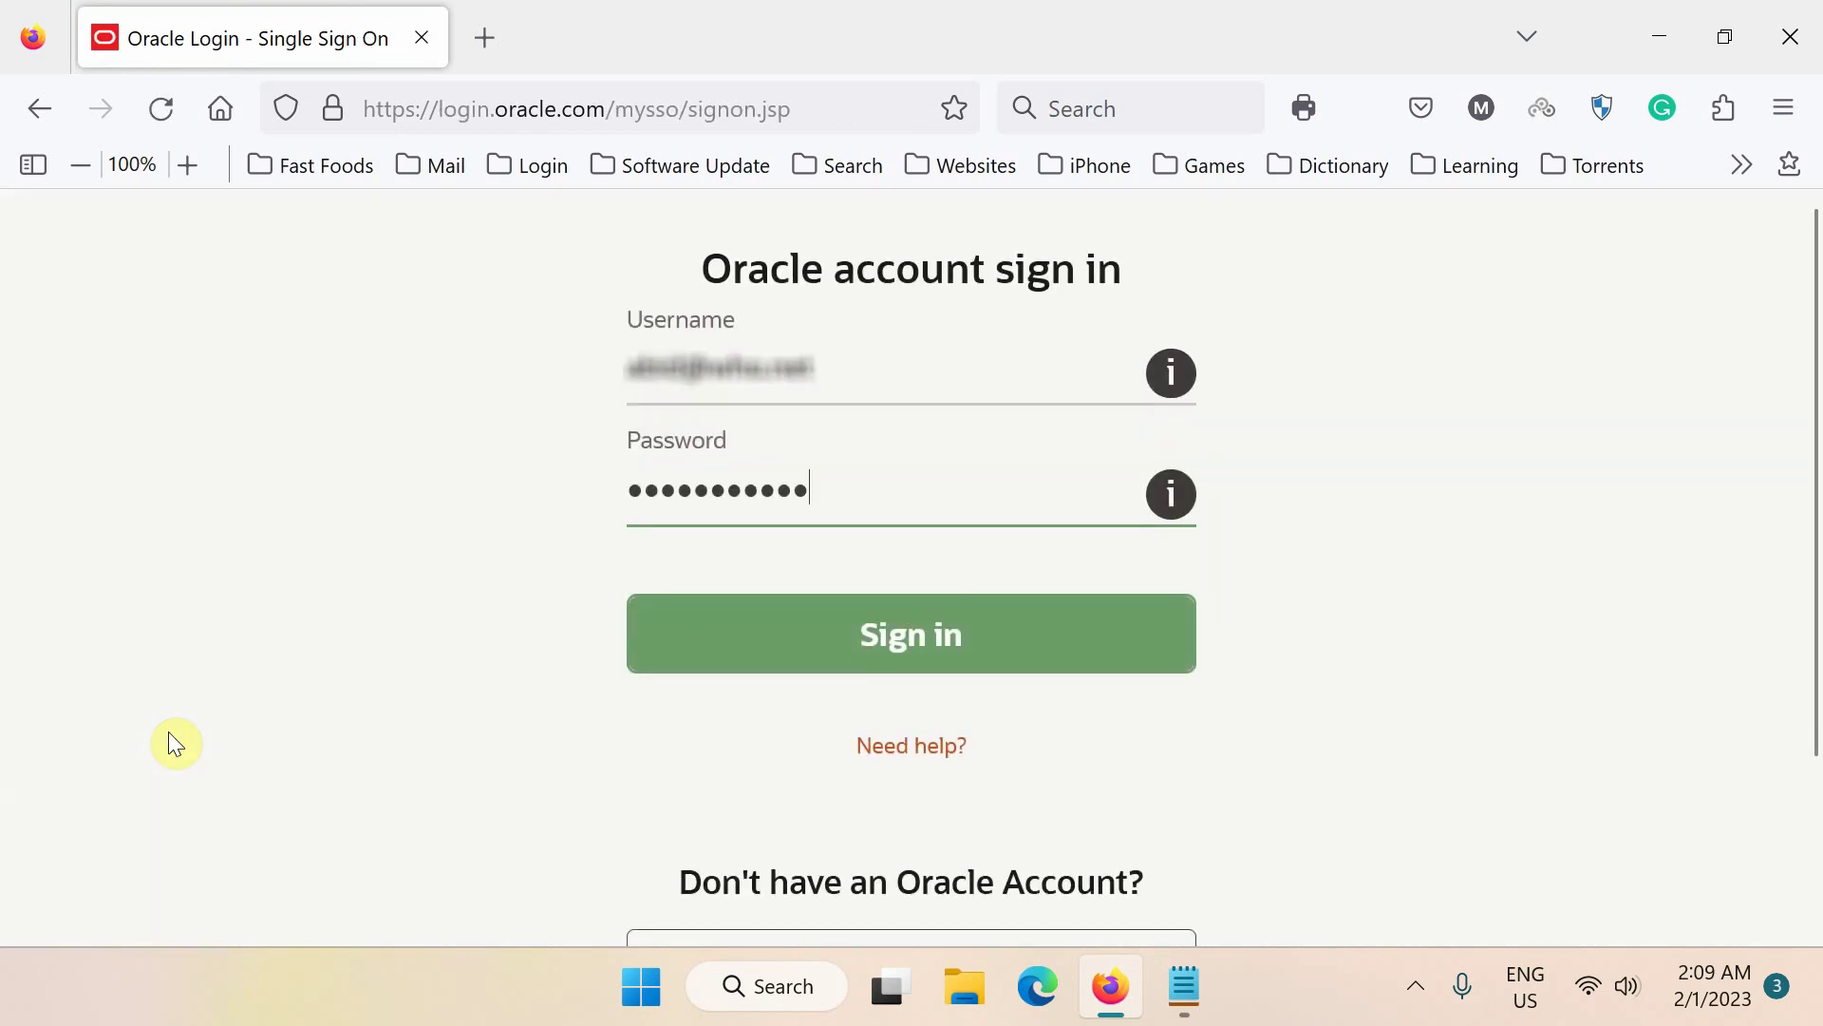
{"action": "left_click", "coordinate": [933, 641]}
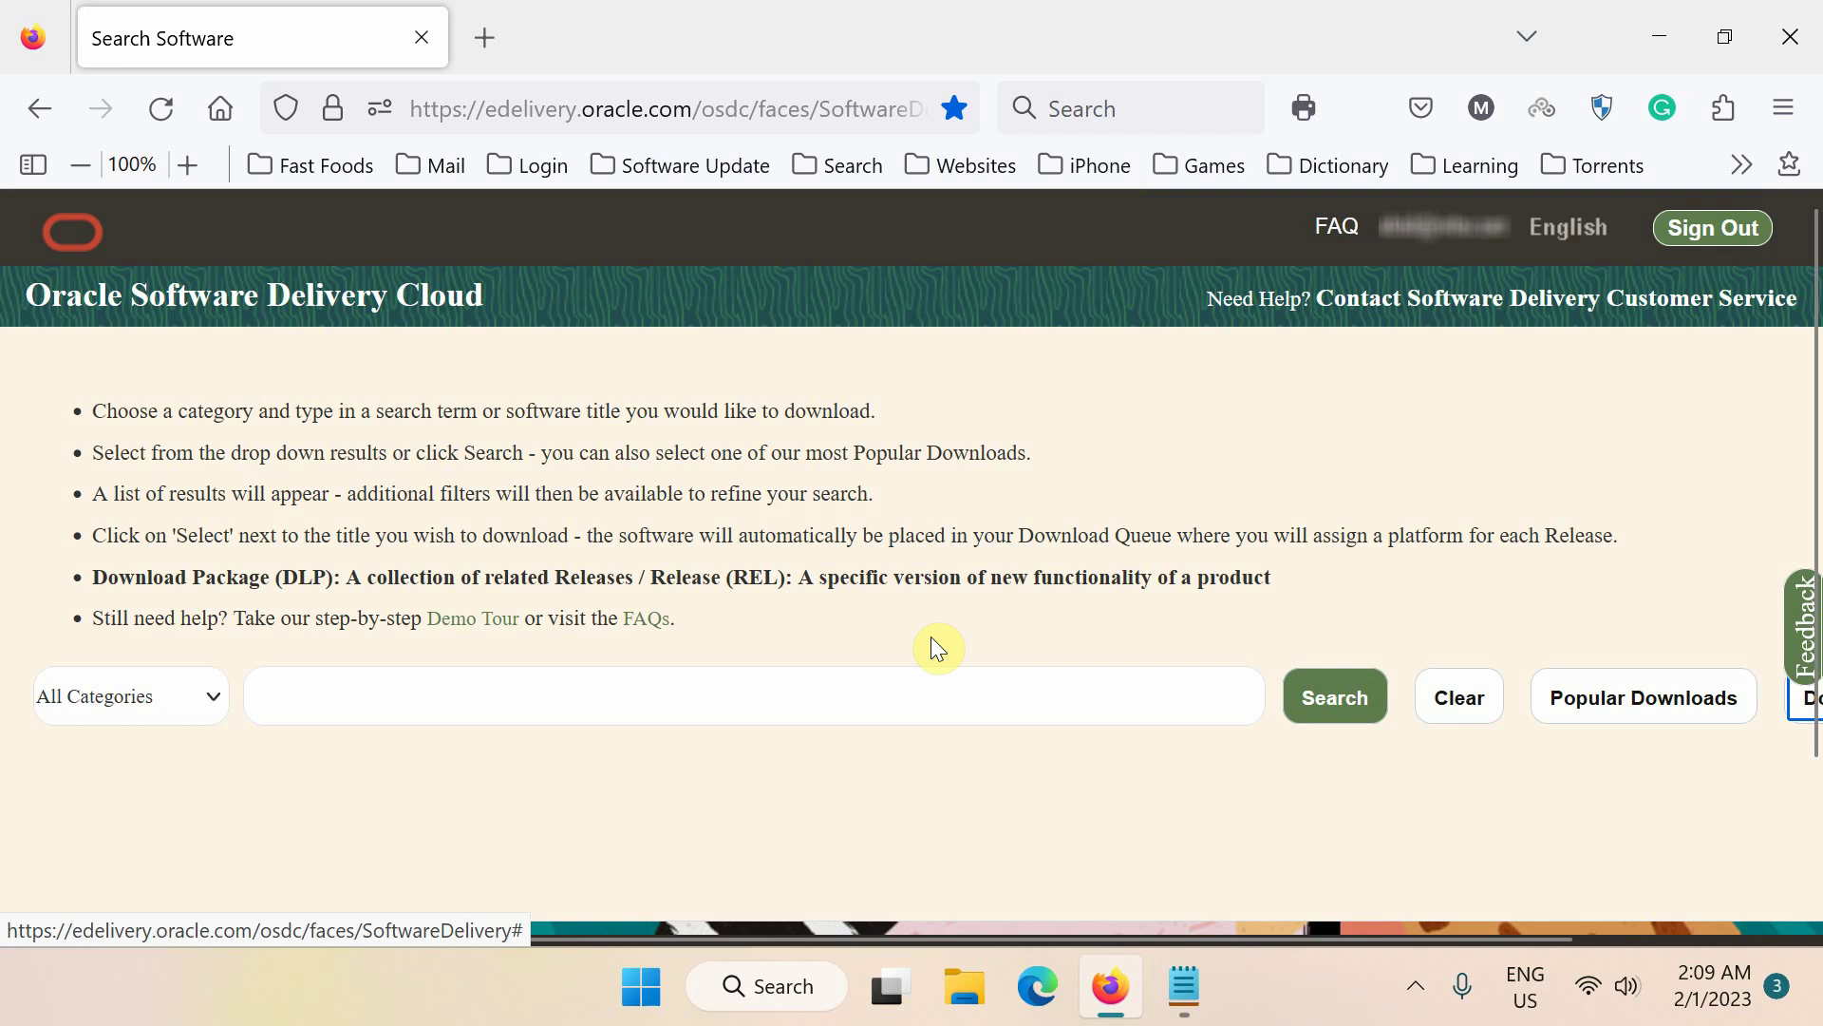
{"action": "left_click", "coordinate": [885, 671]}
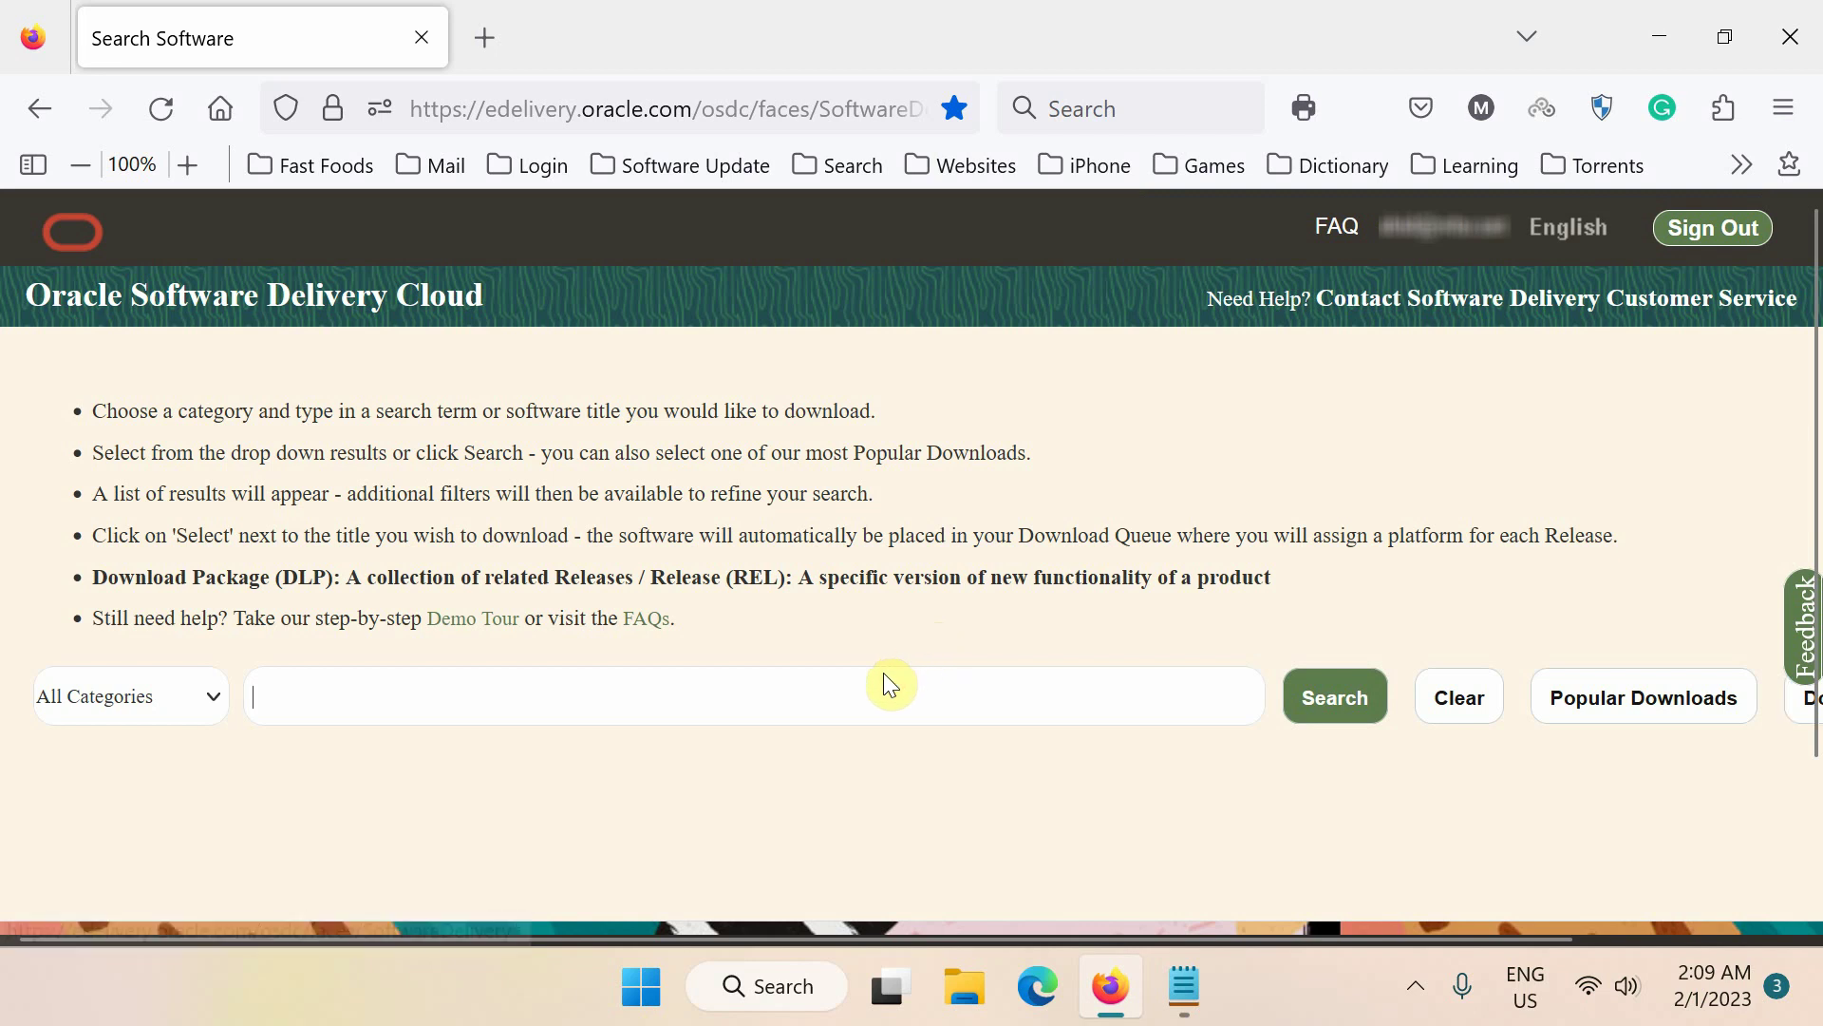
{"action": "type", "text": "orac"}
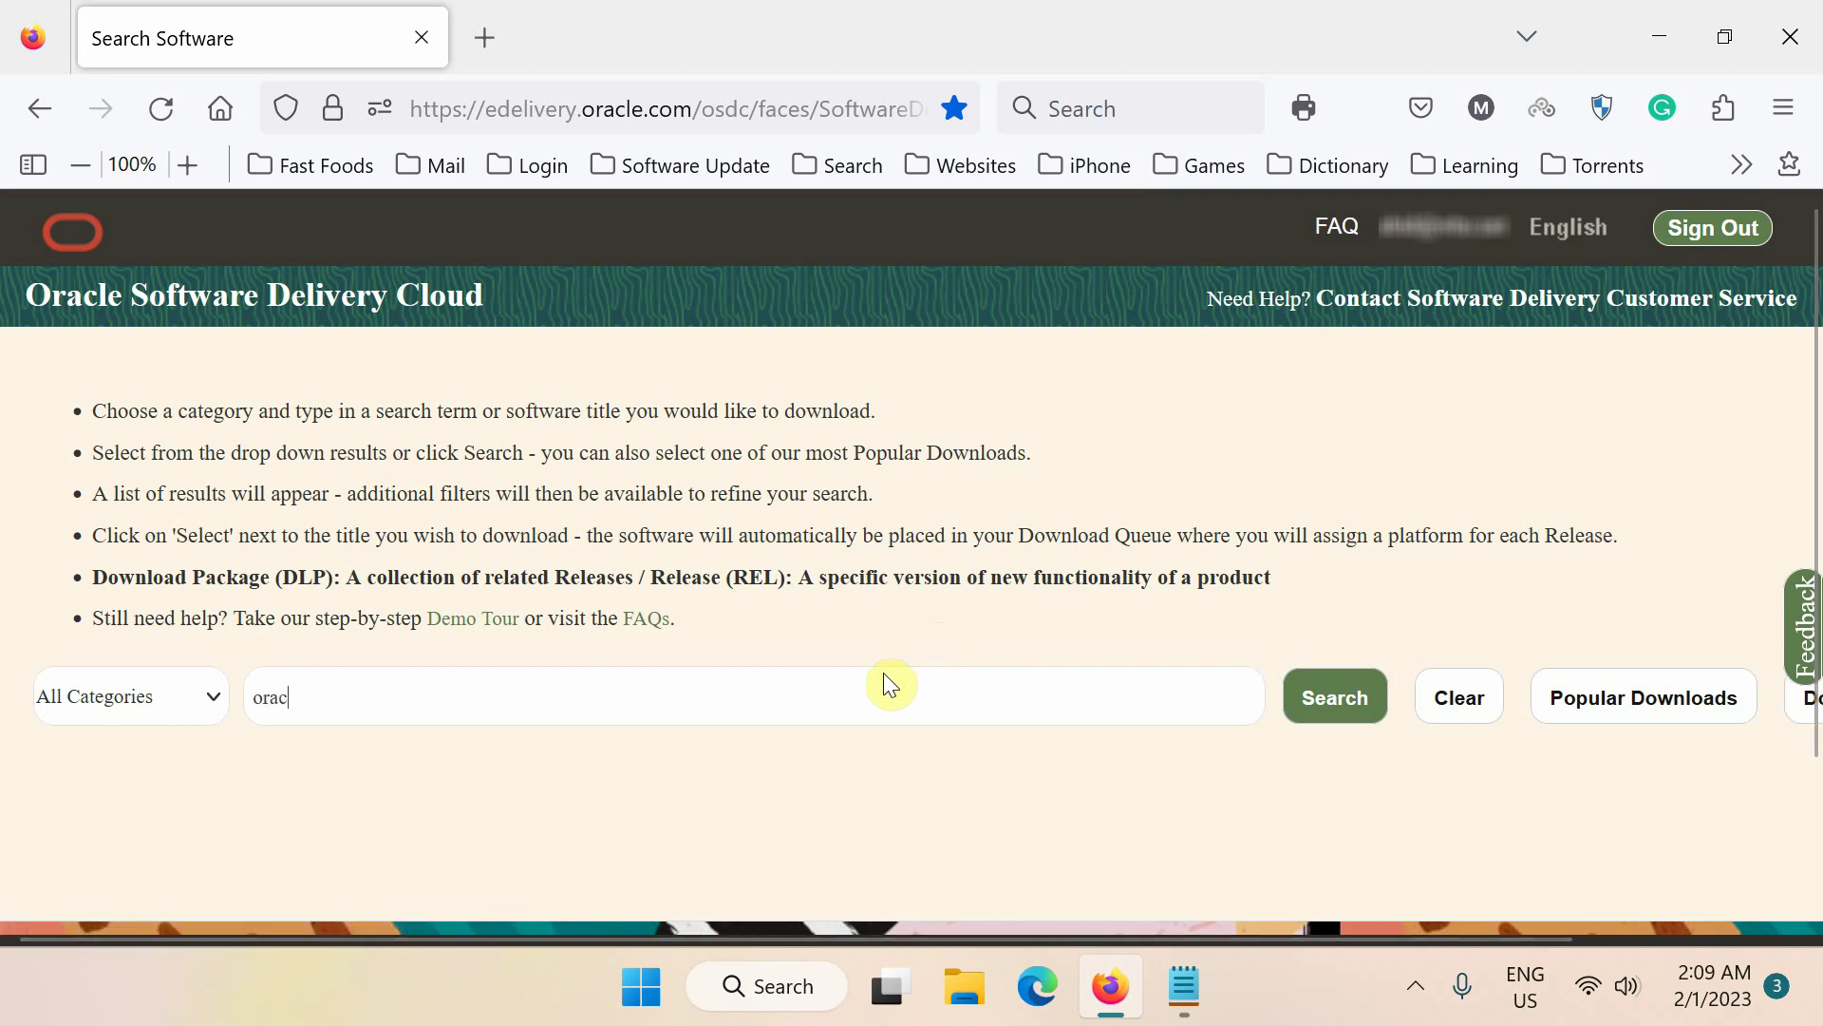
{"action": "type", "text": "le databa"}
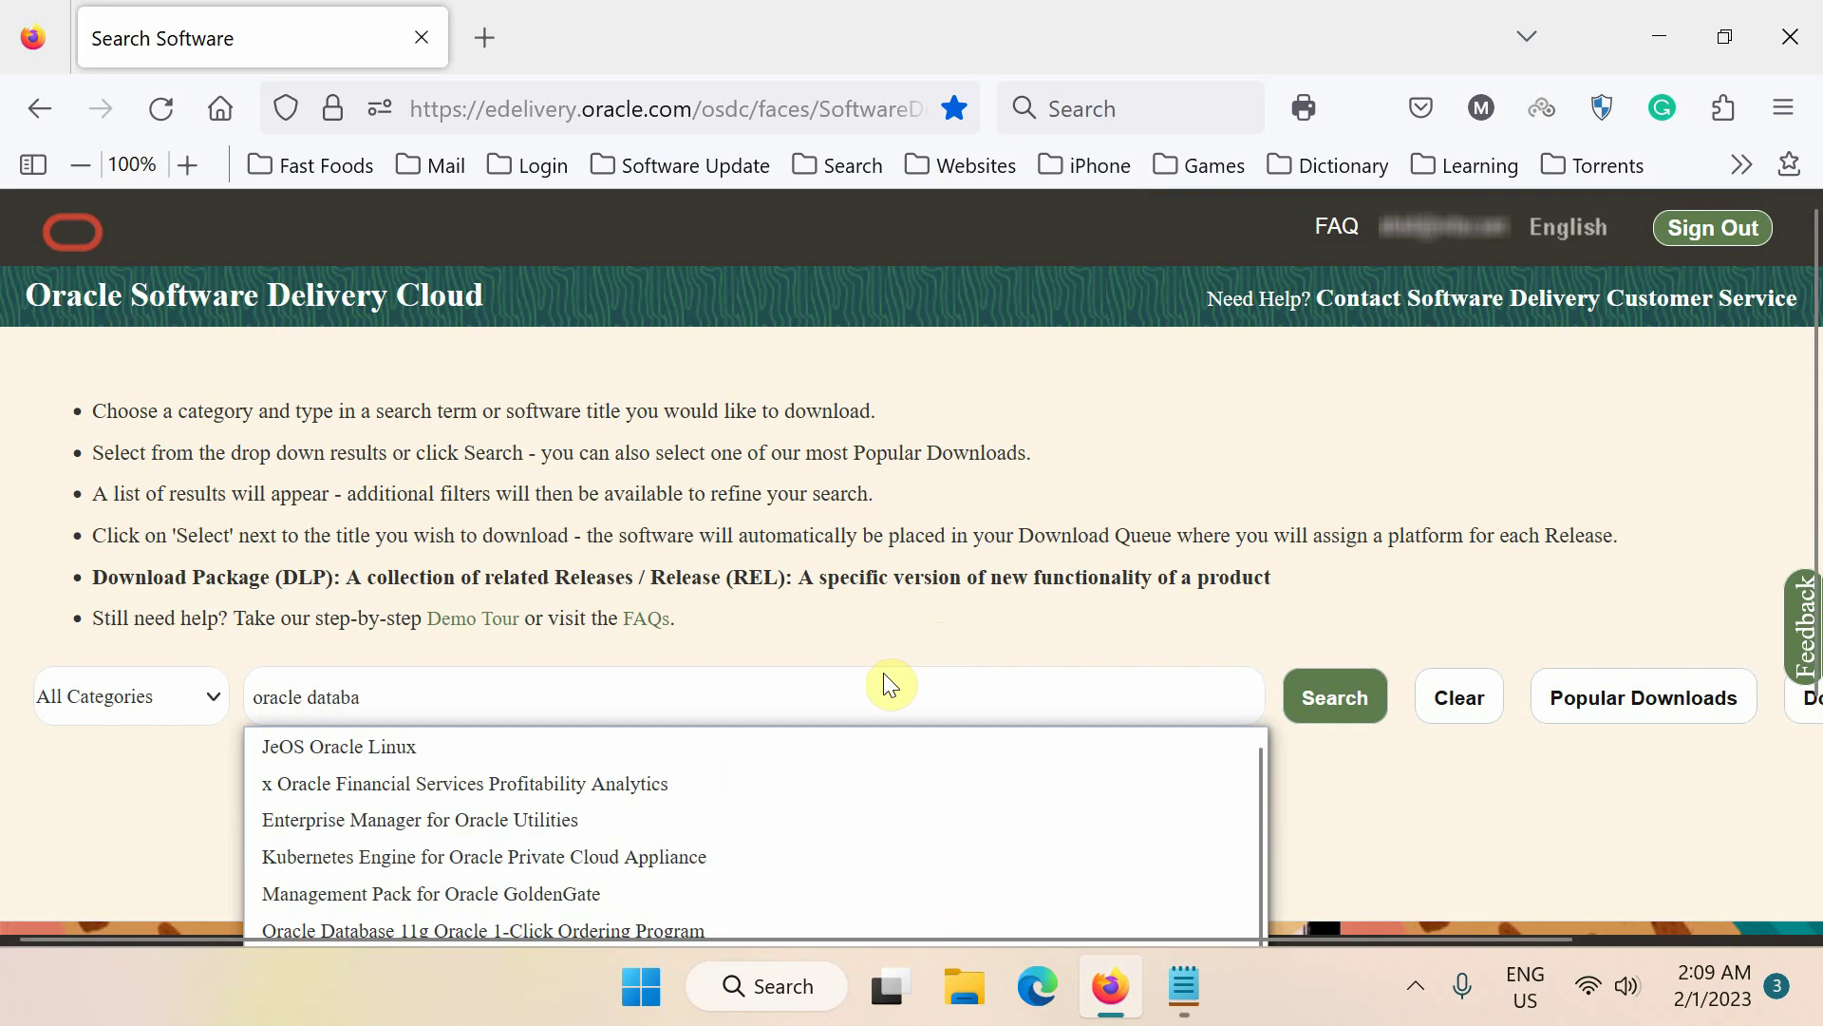
{"action": "type", "text": "se 11g"}
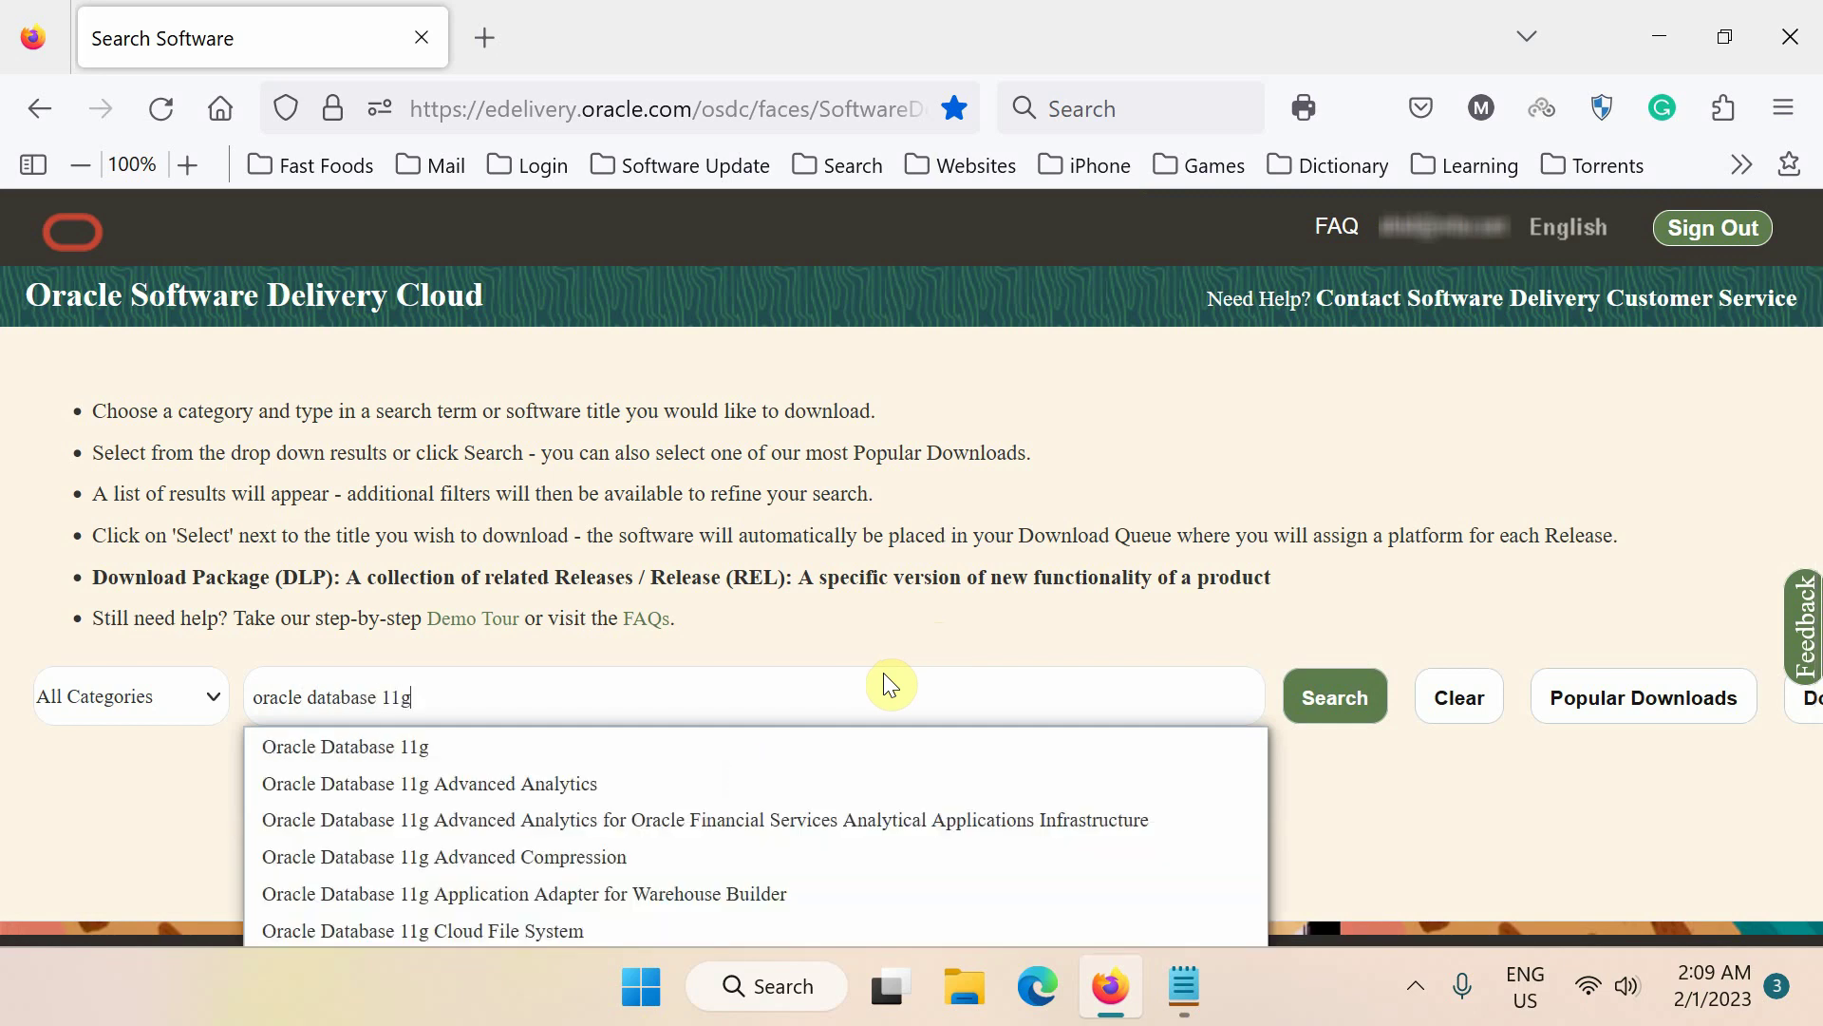
{"action": "key", "text": "Return"}
{"action": "scroll", "coordinate": [886, 678], "scroll_direction": "down", "scroll_amount": 2}
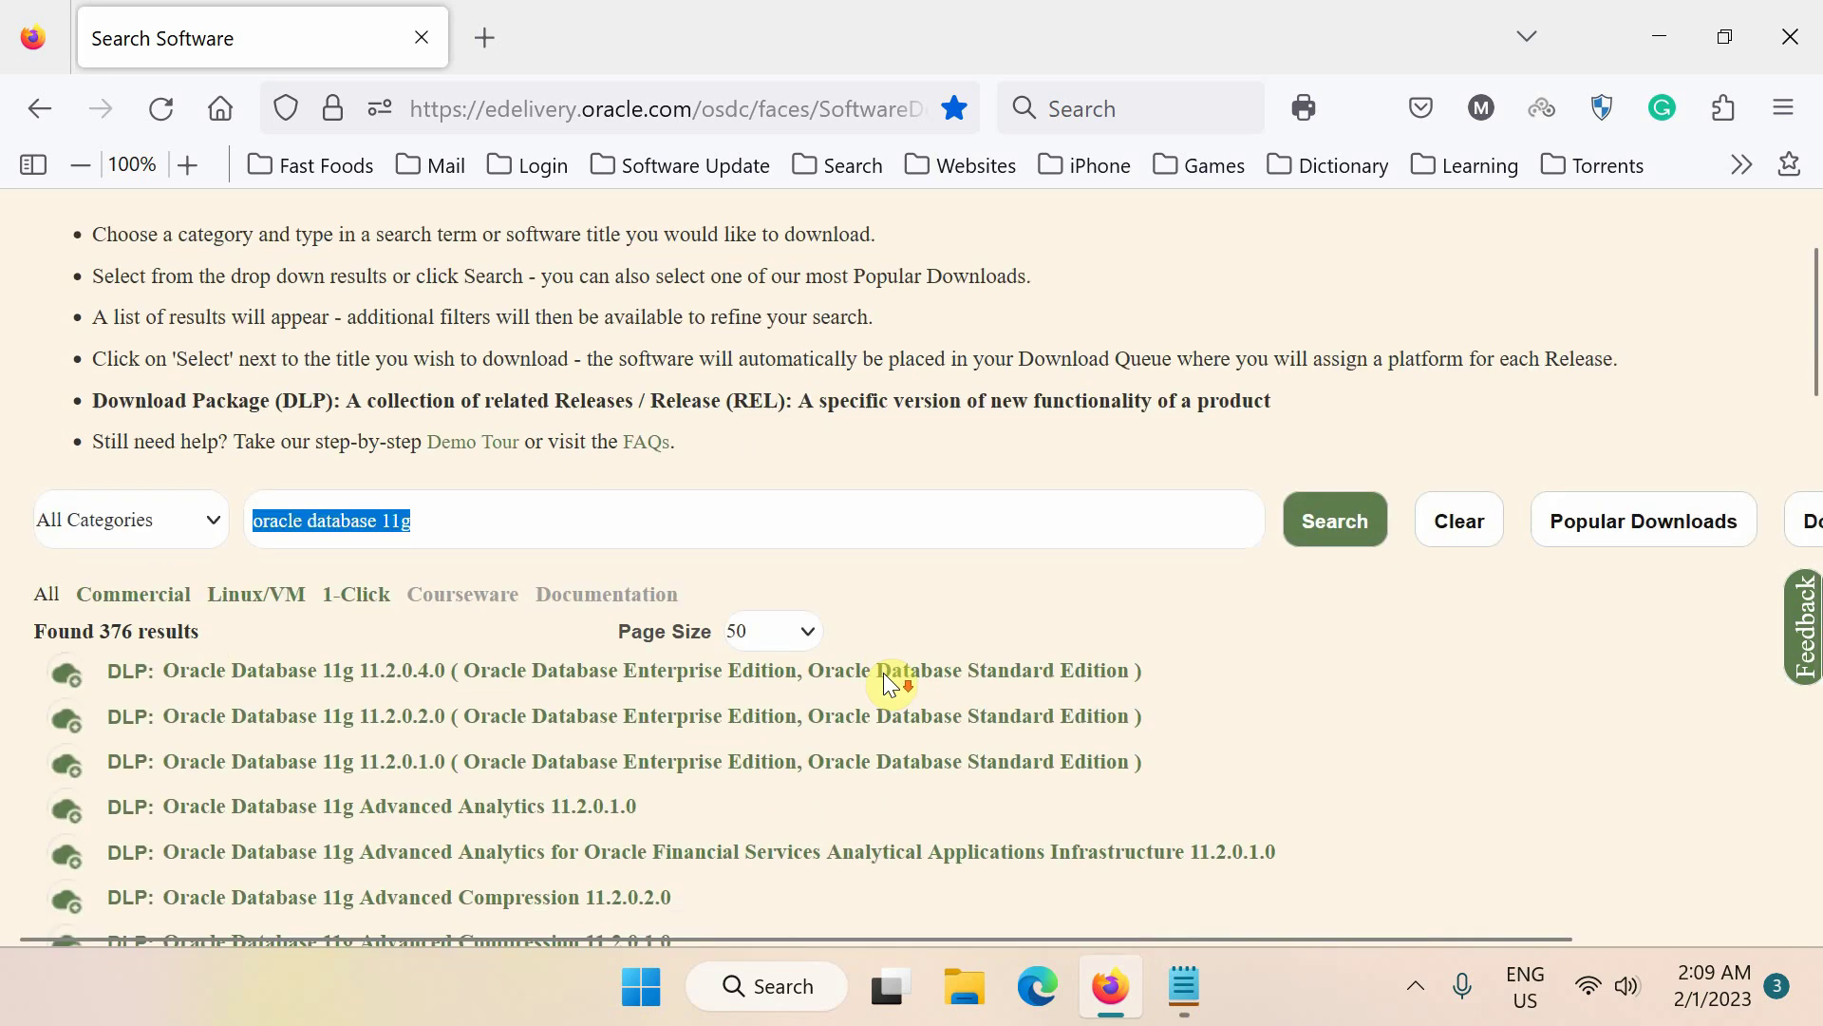
{"action": "scroll", "coordinate": [897, 697], "scroll_direction": "down", "scroll_amount": 2}
{"action": "scroll", "coordinate": [896, 696], "scroll_direction": "down", "scroll_amount": 3}
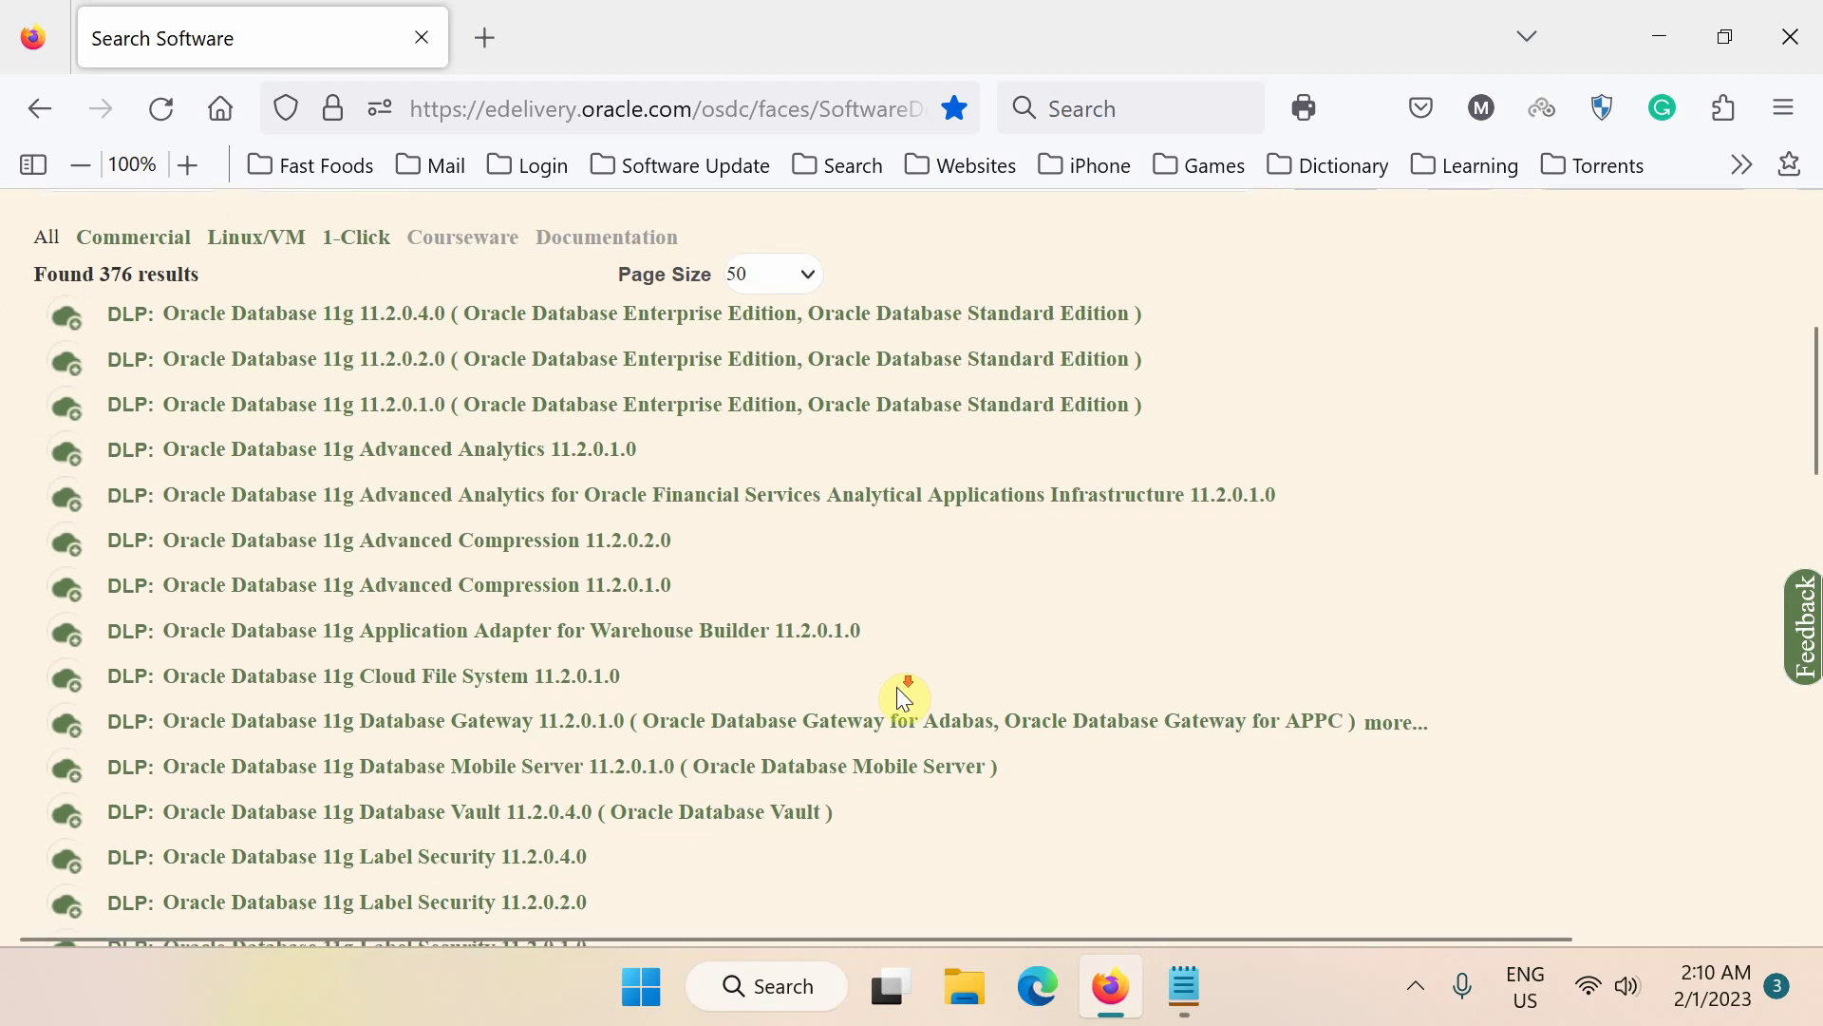
{"action": "scroll", "coordinate": [902, 698], "scroll_direction": "down", "scroll_amount": 5}
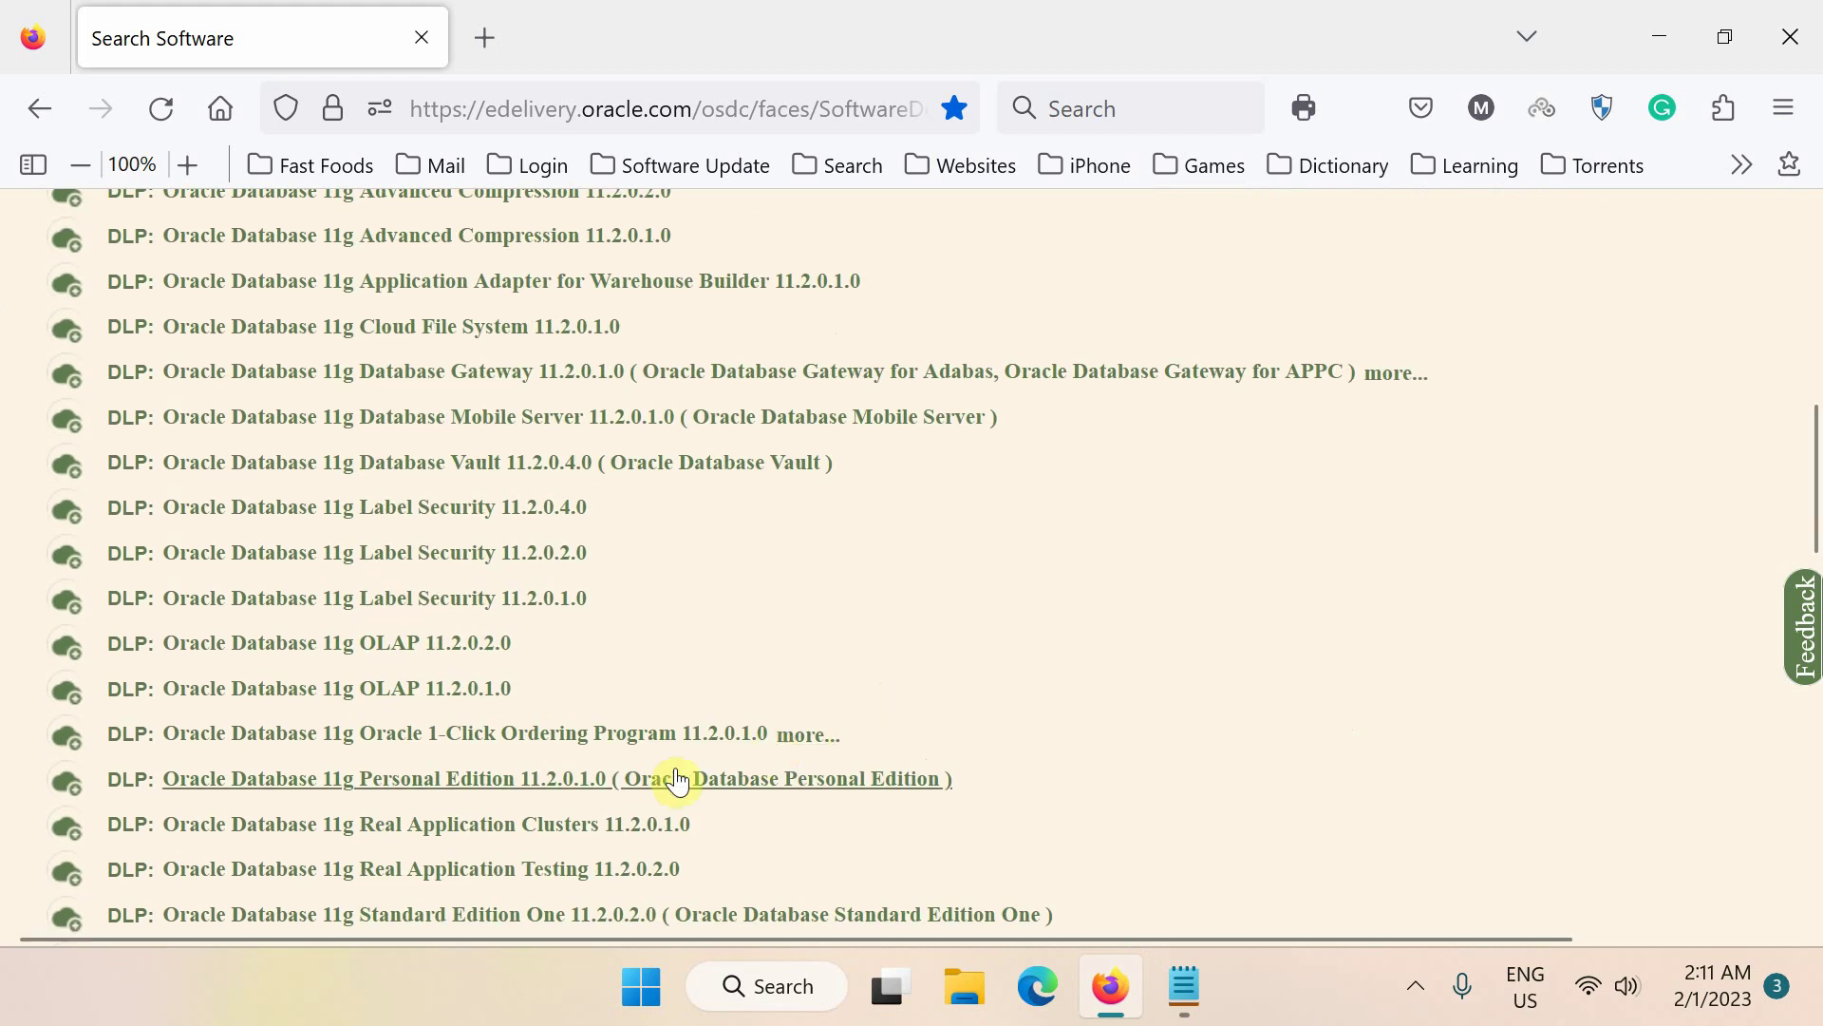
{"action": "left_click", "coordinate": [595, 783]}
{"action": "scroll", "coordinate": [597, 782], "scroll_direction": "up", "scroll_amount": 3}
{"action": "scroll", "coordinate": [596, 782], "scroll_direction": "up", "scroll_amount": 4}
{"action": "scroll", "coordinate": [597, 782], "scroll_direction": "up", "scroll_amount": 4}
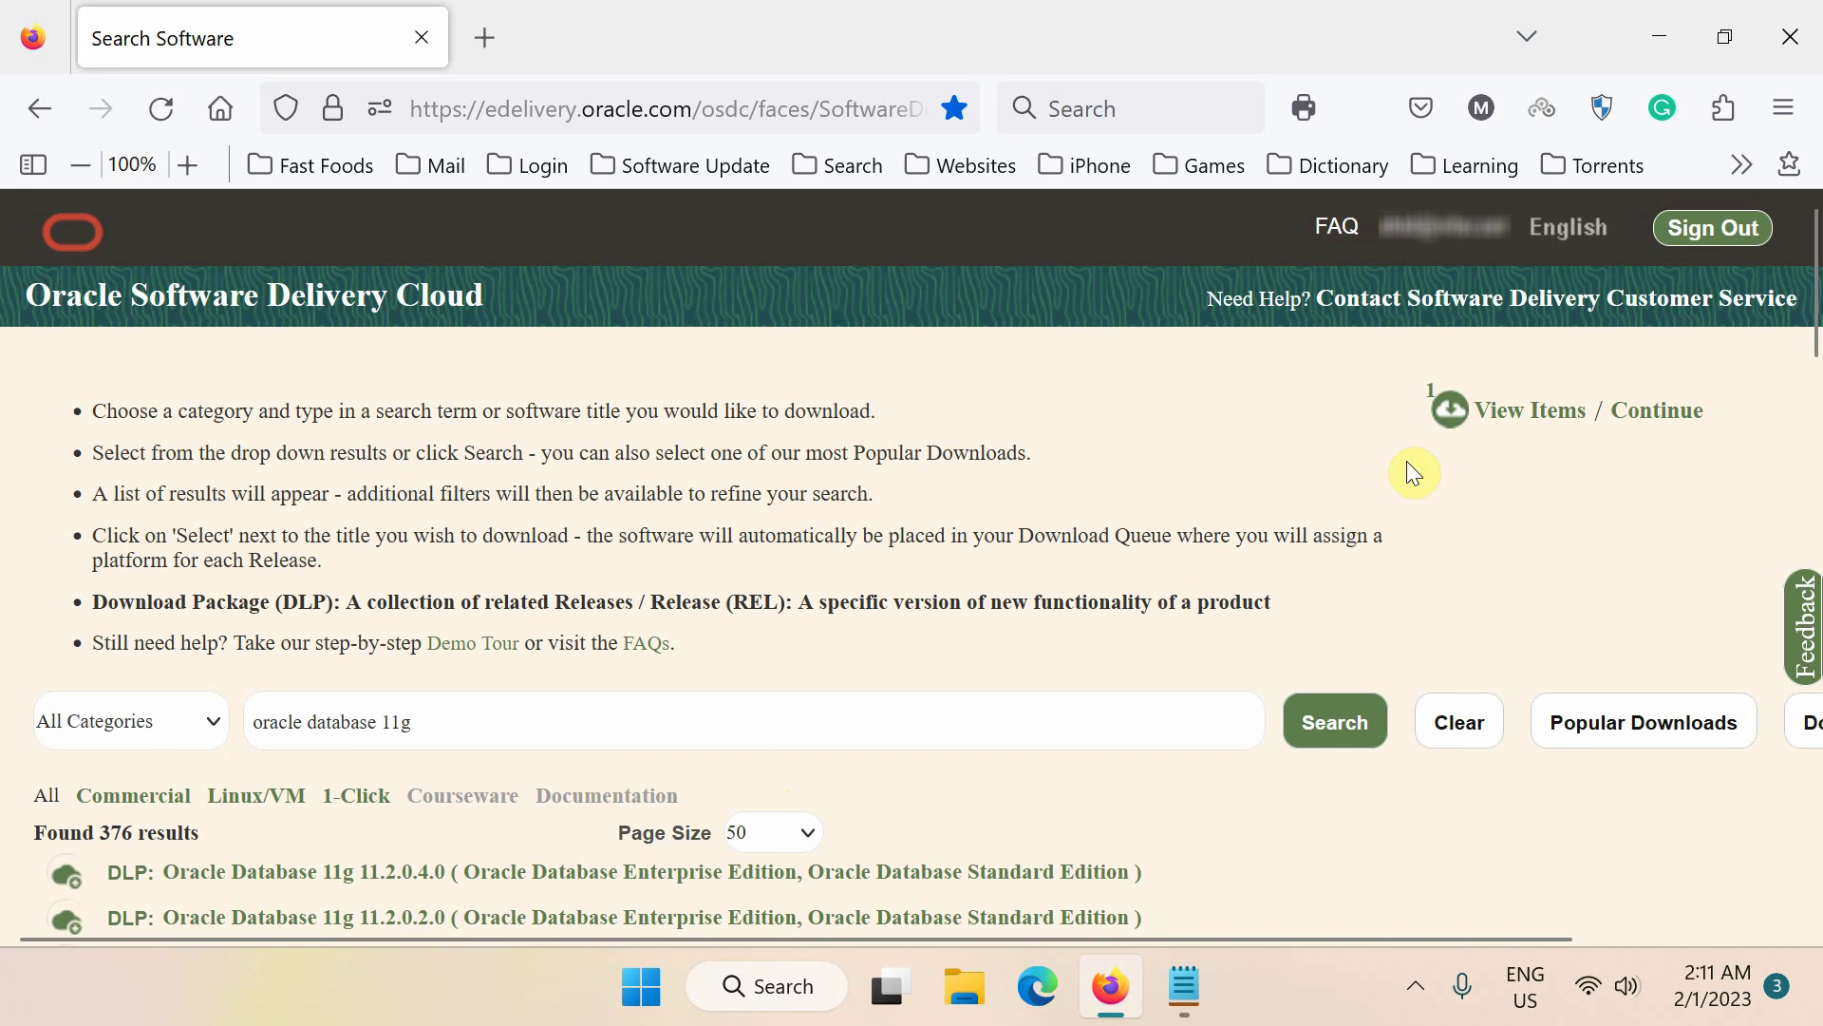
Step: Set Oracle Database 11.2.0.1.0 to Microsoft Windows x64 and uncheck the Documentation release
{"action": "left_click", "coordinate": [1500, 418]}
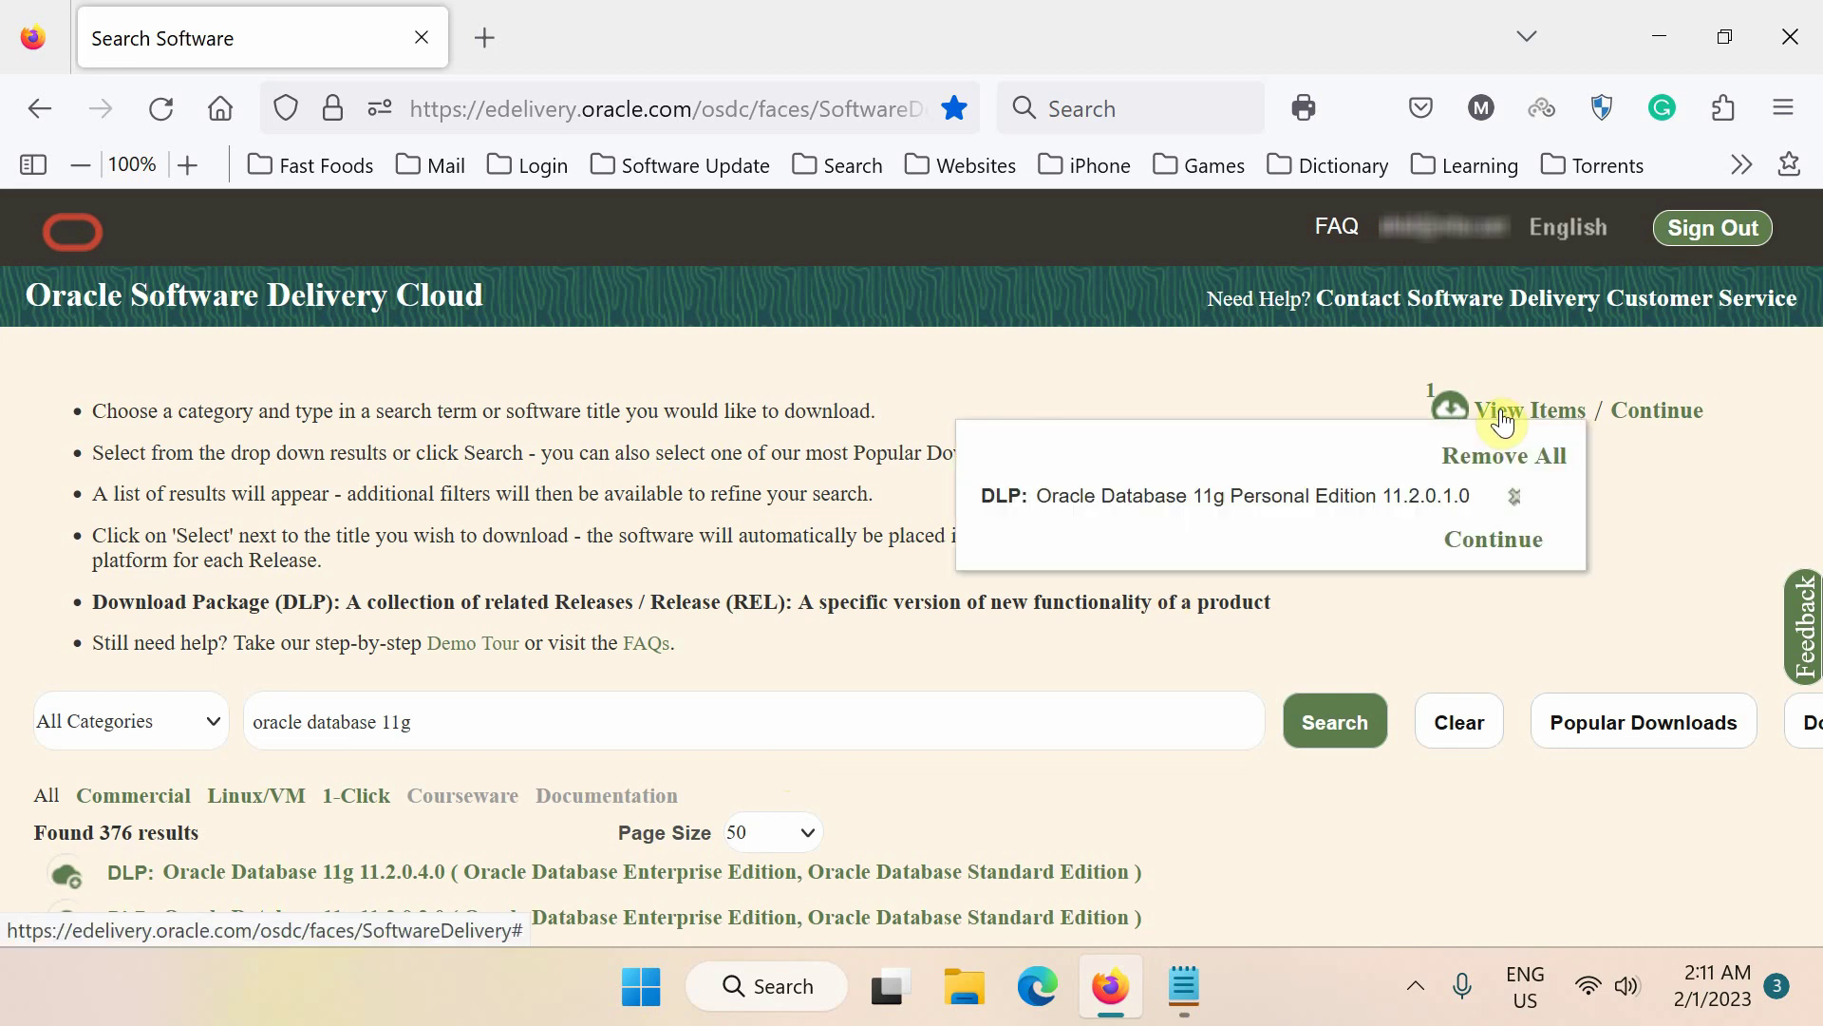
{"action": "left_click", "coordinate": [1513, 542]}
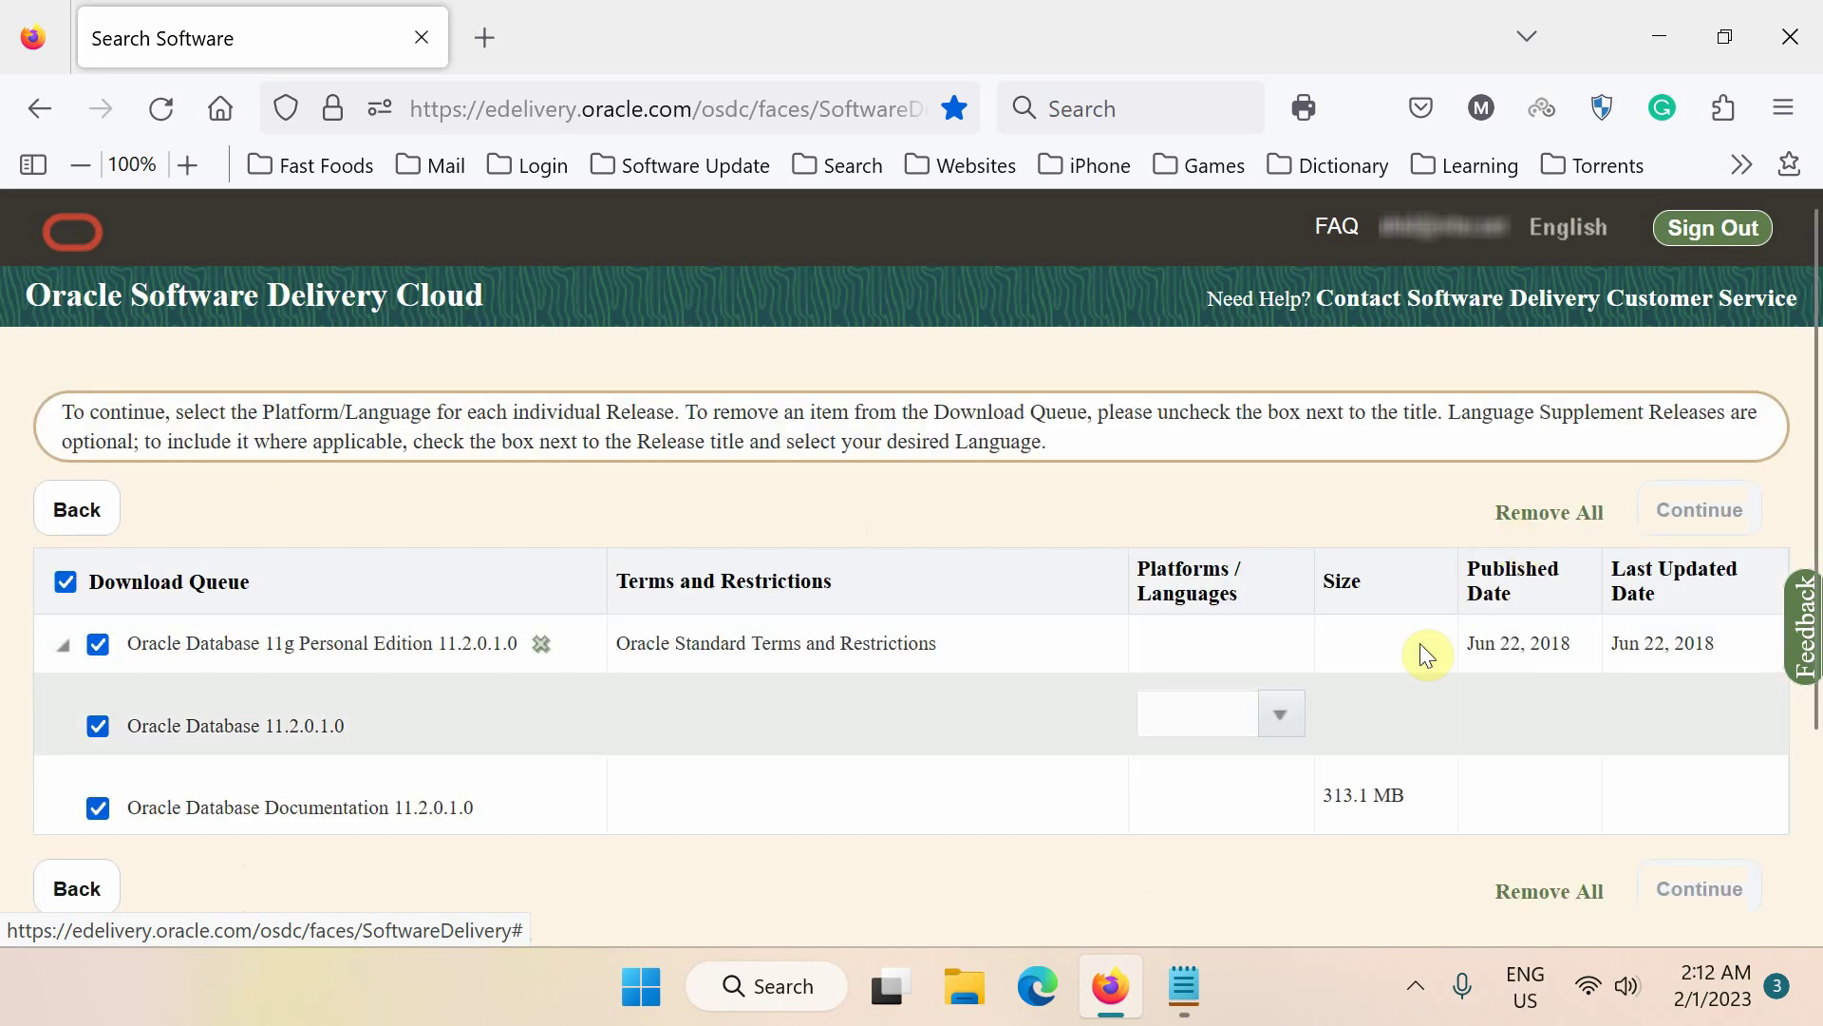
{"action": "left_click", "coordinate": [1292, 717]}
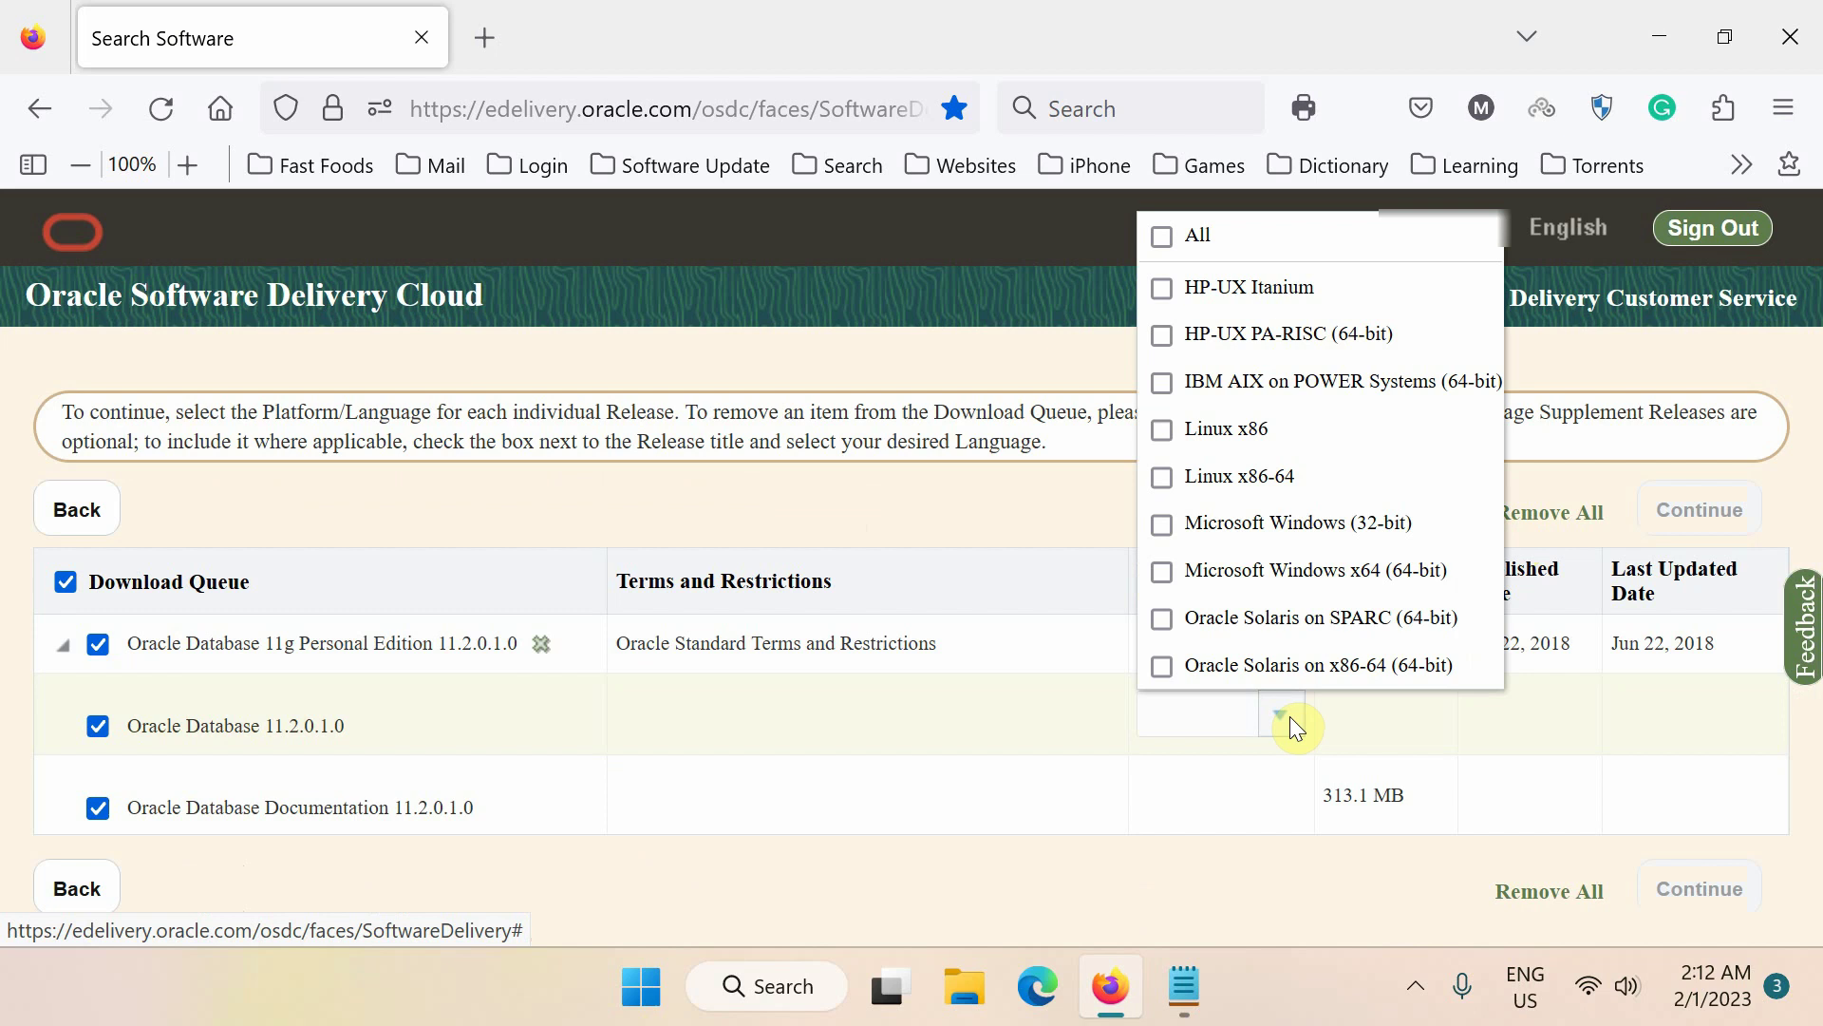
{"action": "left_click", "coordinate": [1164, 573]}
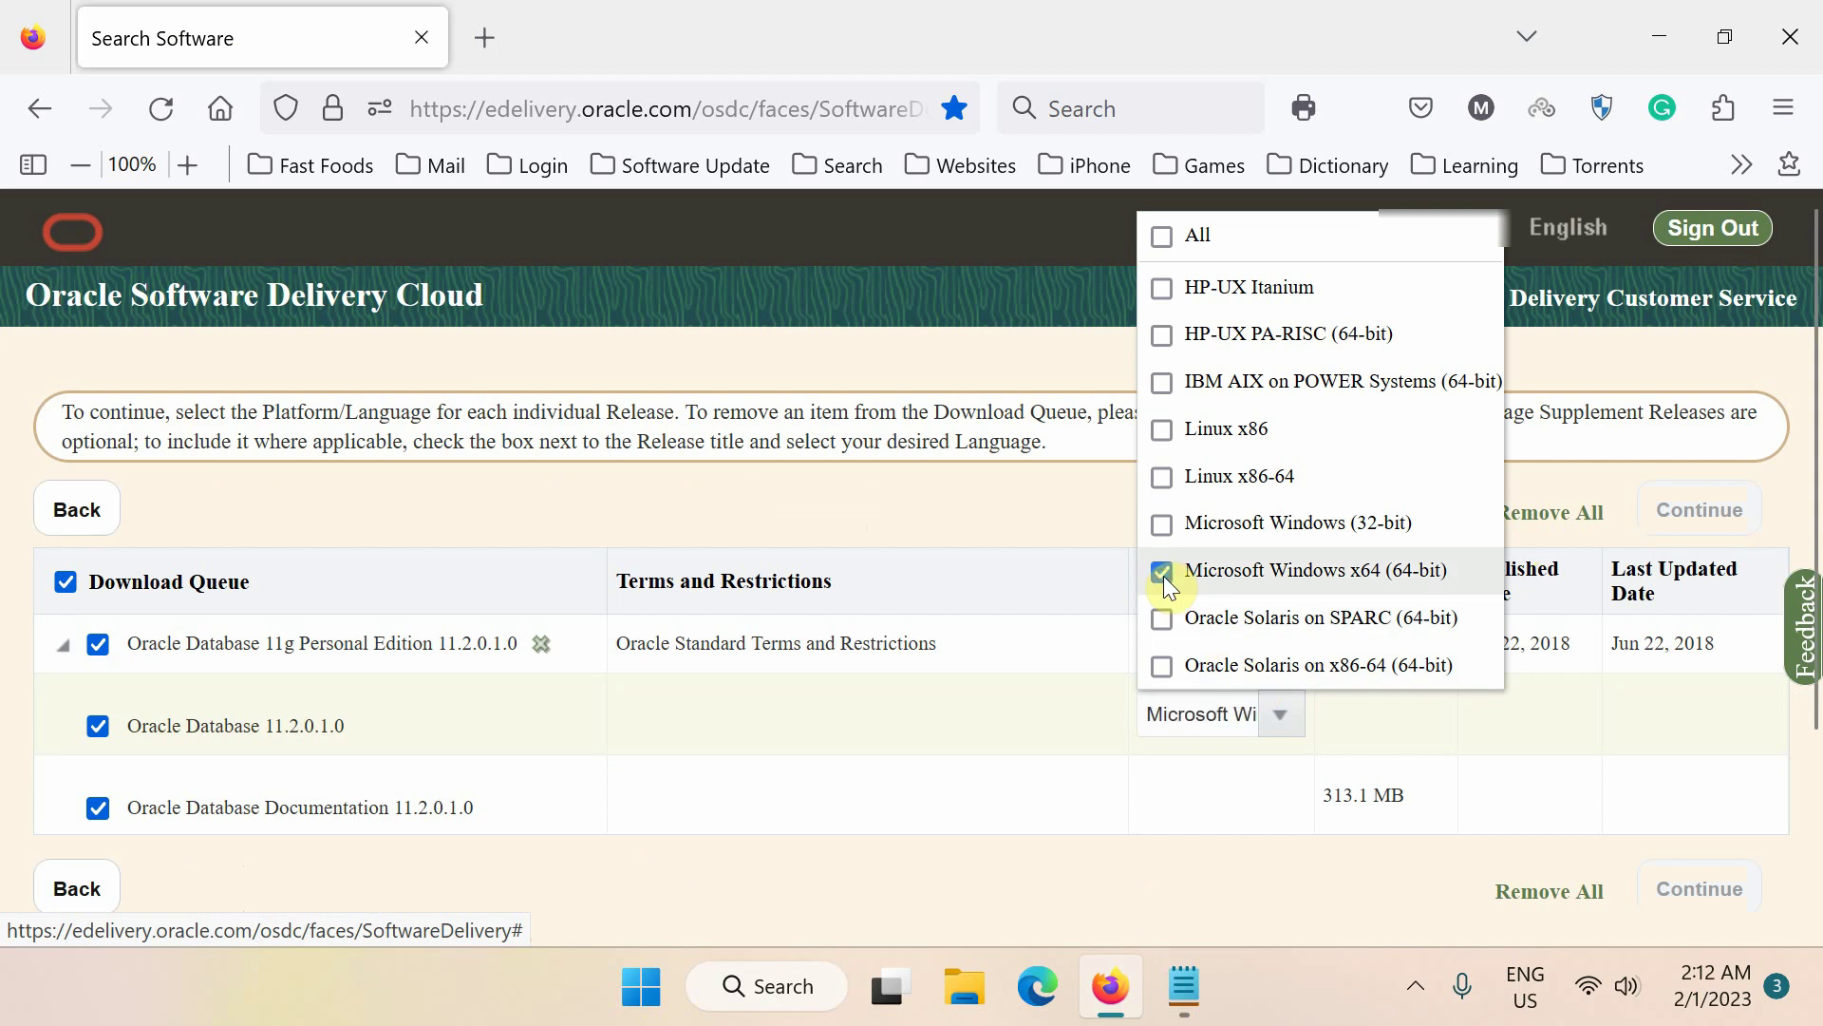
{"action": "left_click", "coordinate": [1092, 694]}
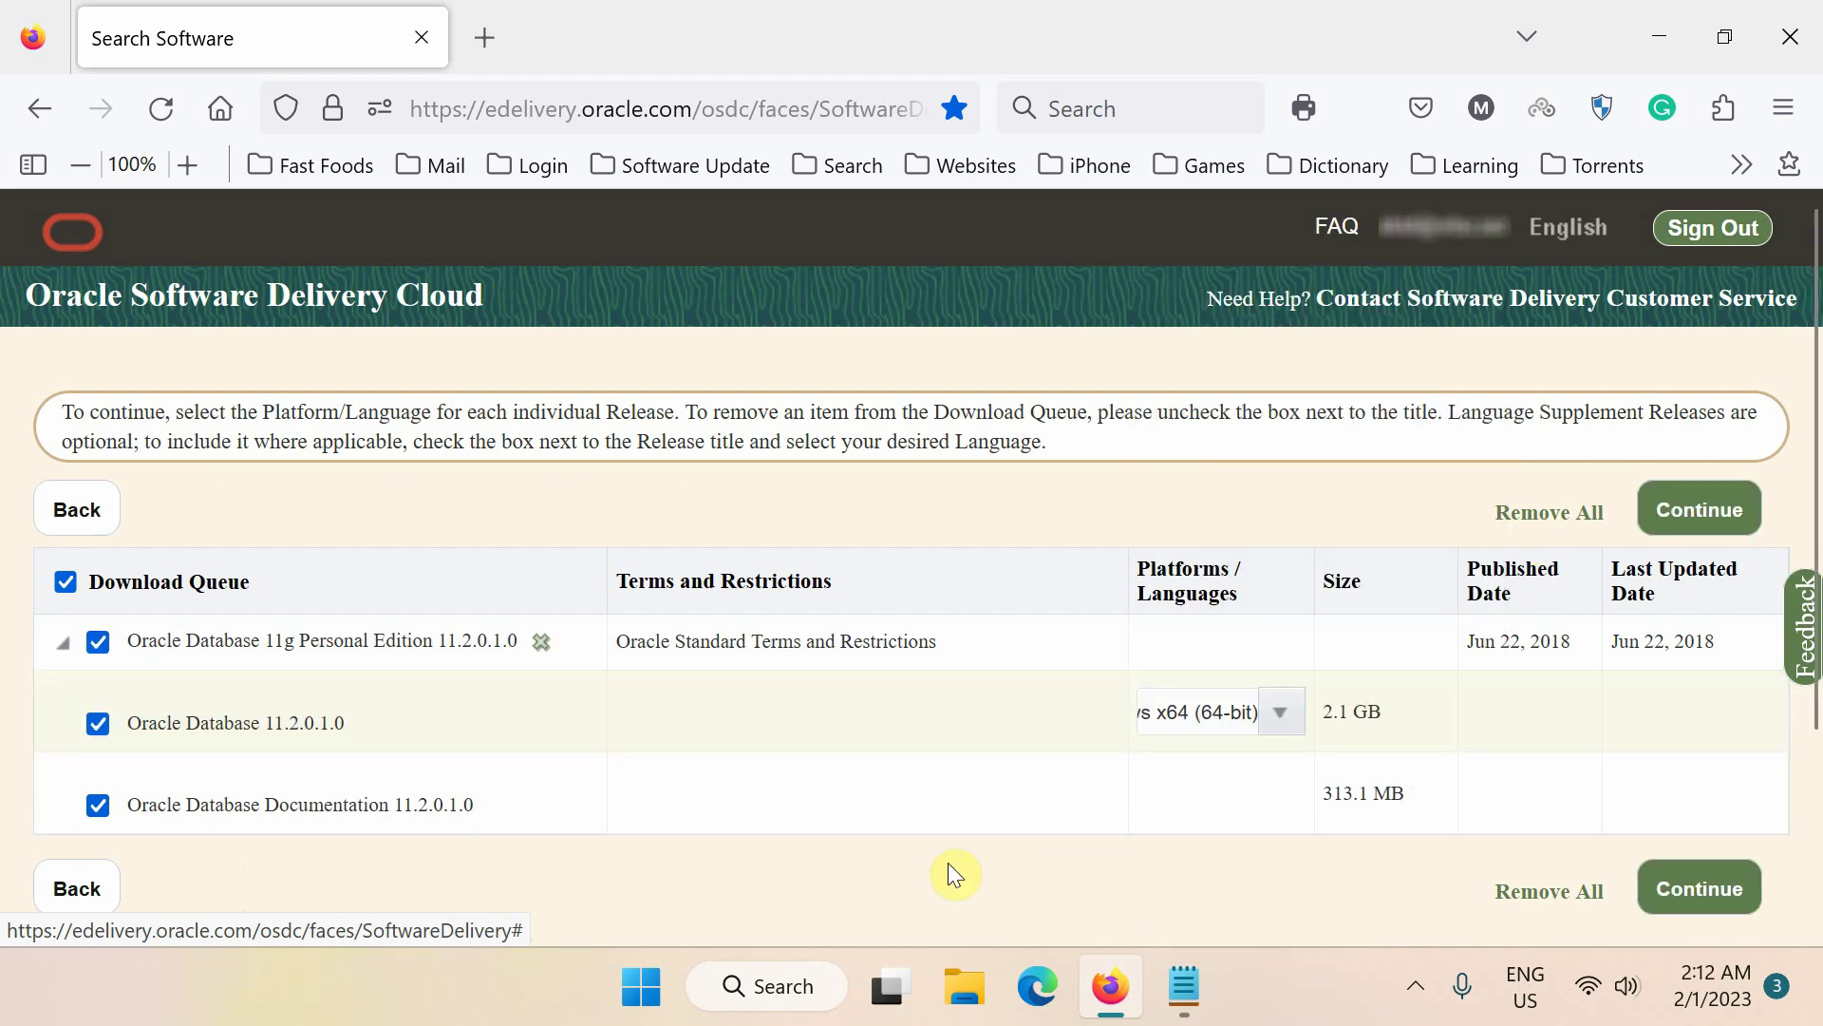
{"action": "left_click", "coordinate": [97, 805]}
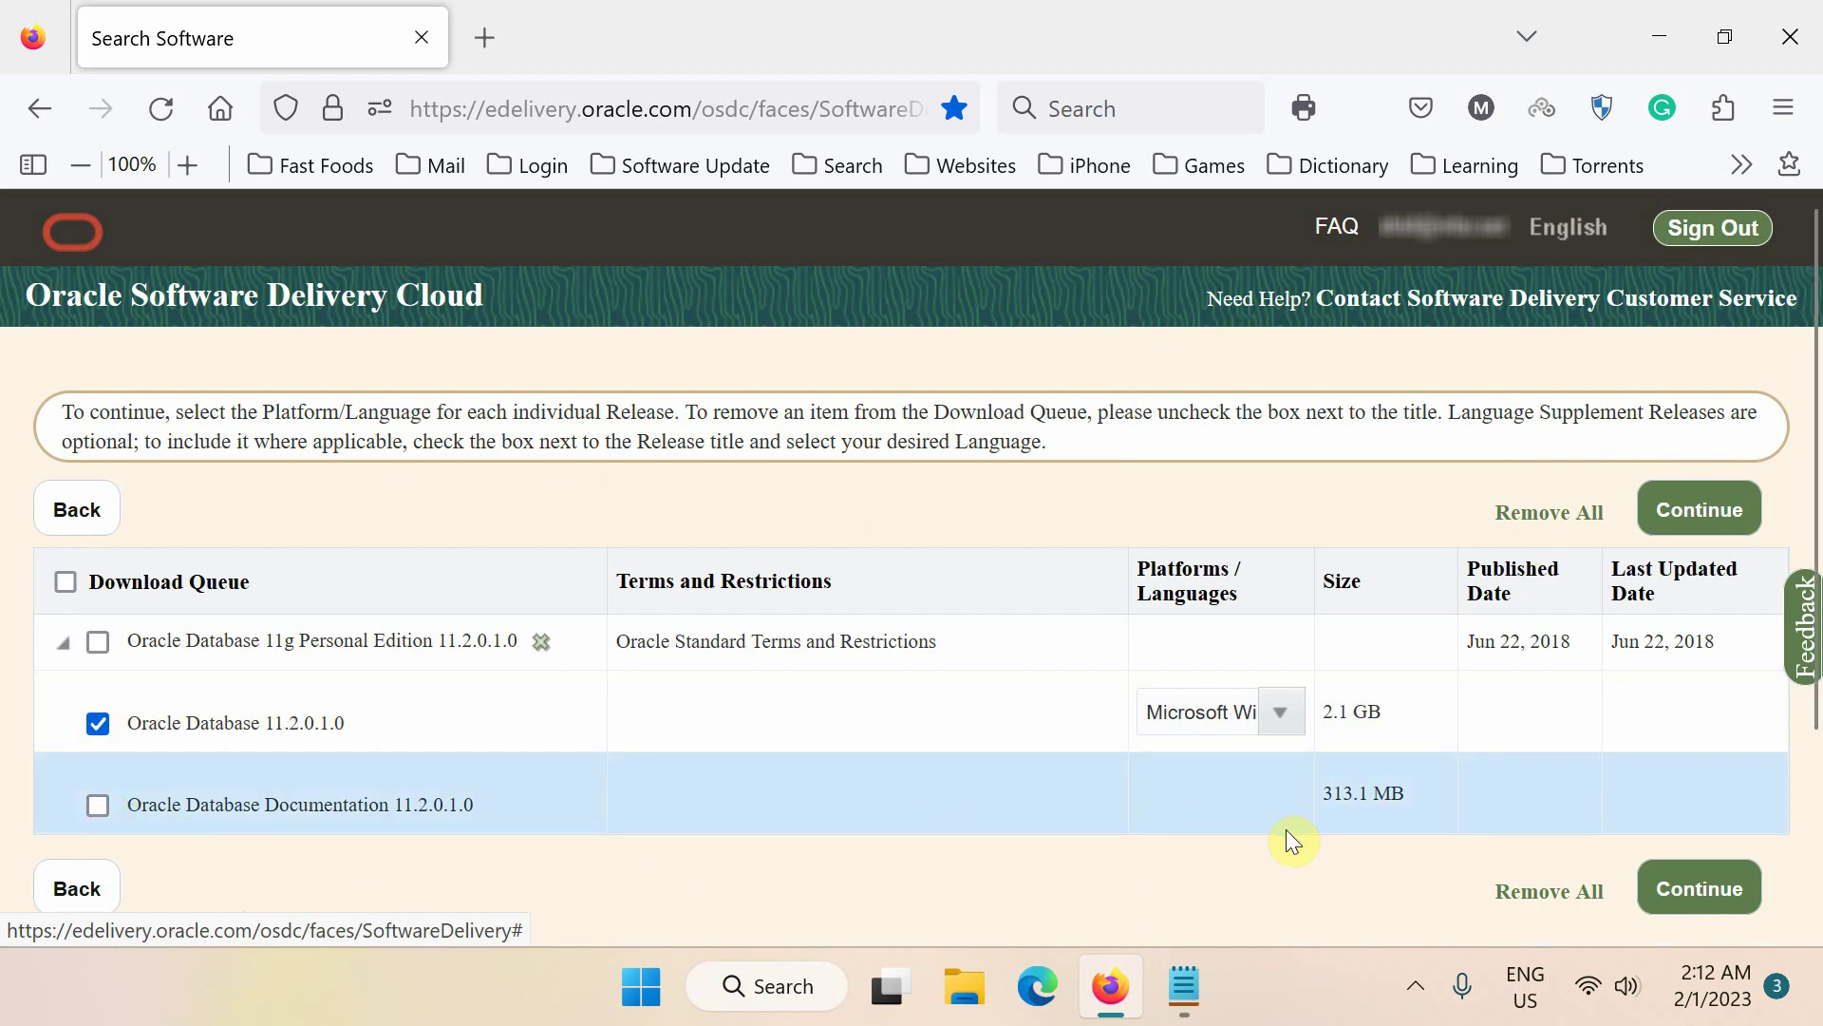
Step: Accept the Oracle license terms, continue to the file list, and dismiss the survey popup
{"action": "left_click", "coordinate": [1669, 879]}
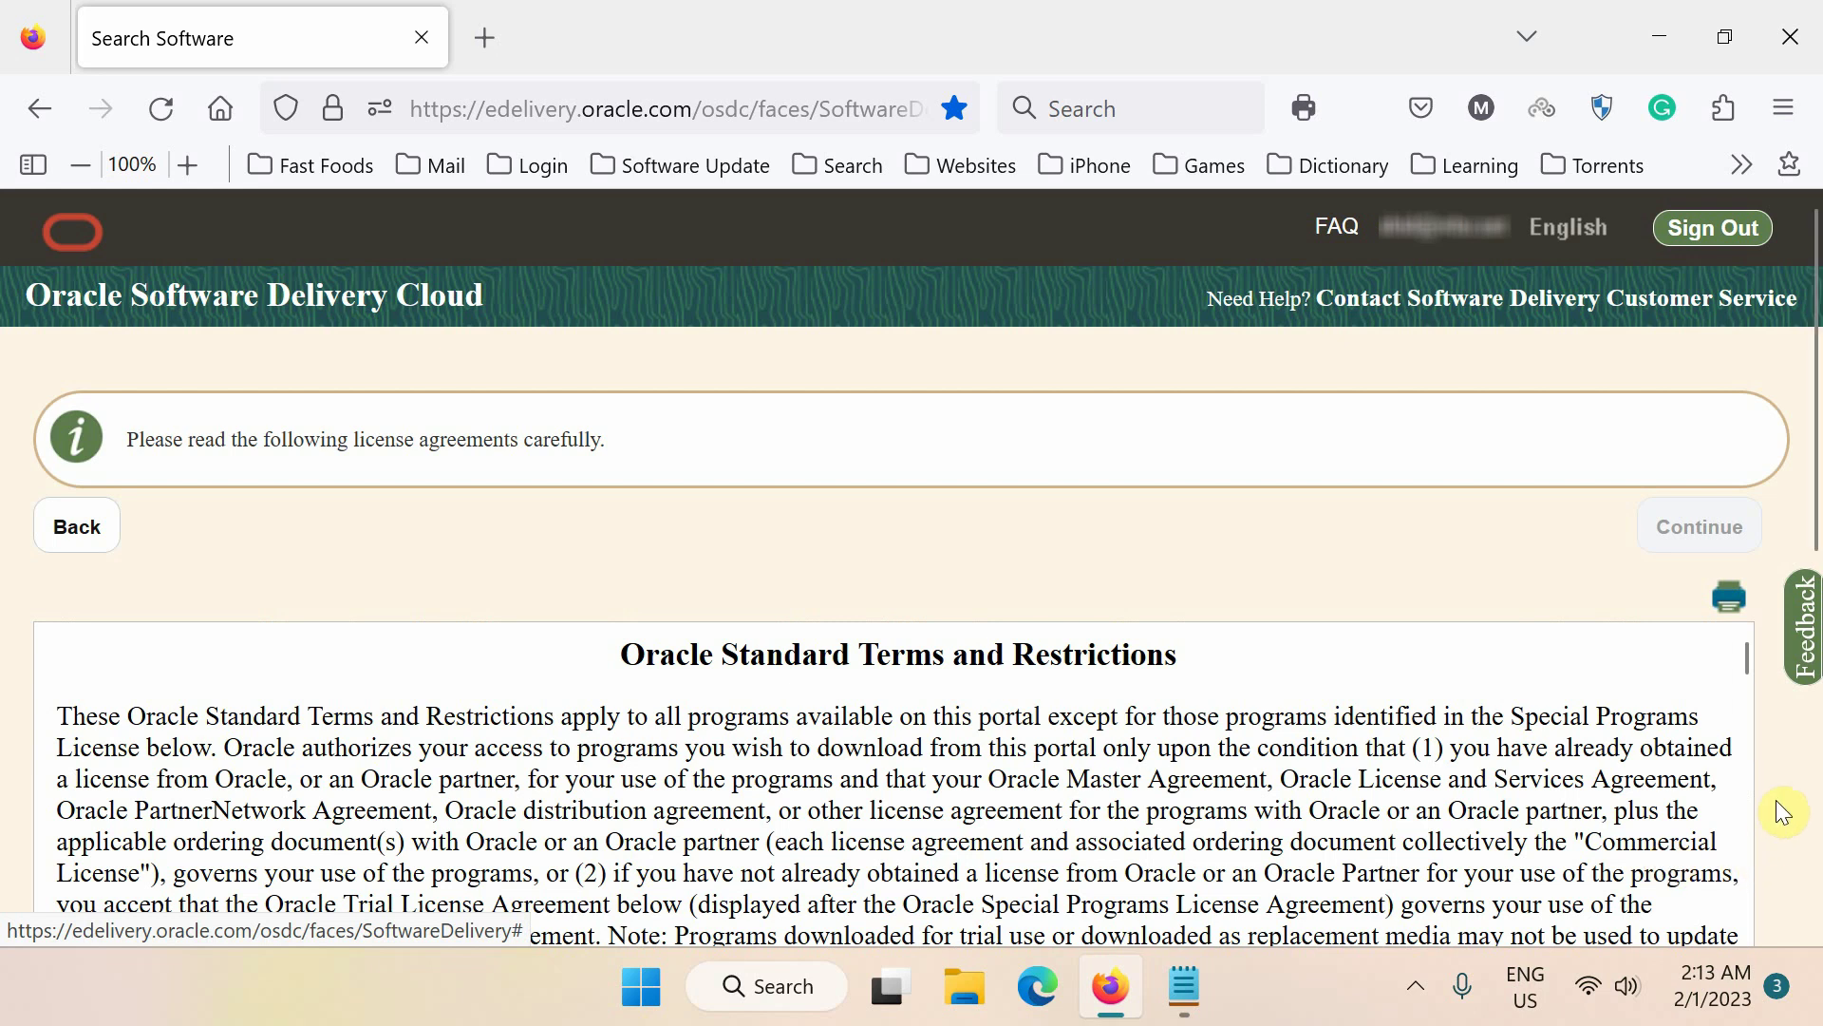
{"action": "left_click_drag", "start_coordinate": [1816, 482], "coordinate": [1816, 886]}
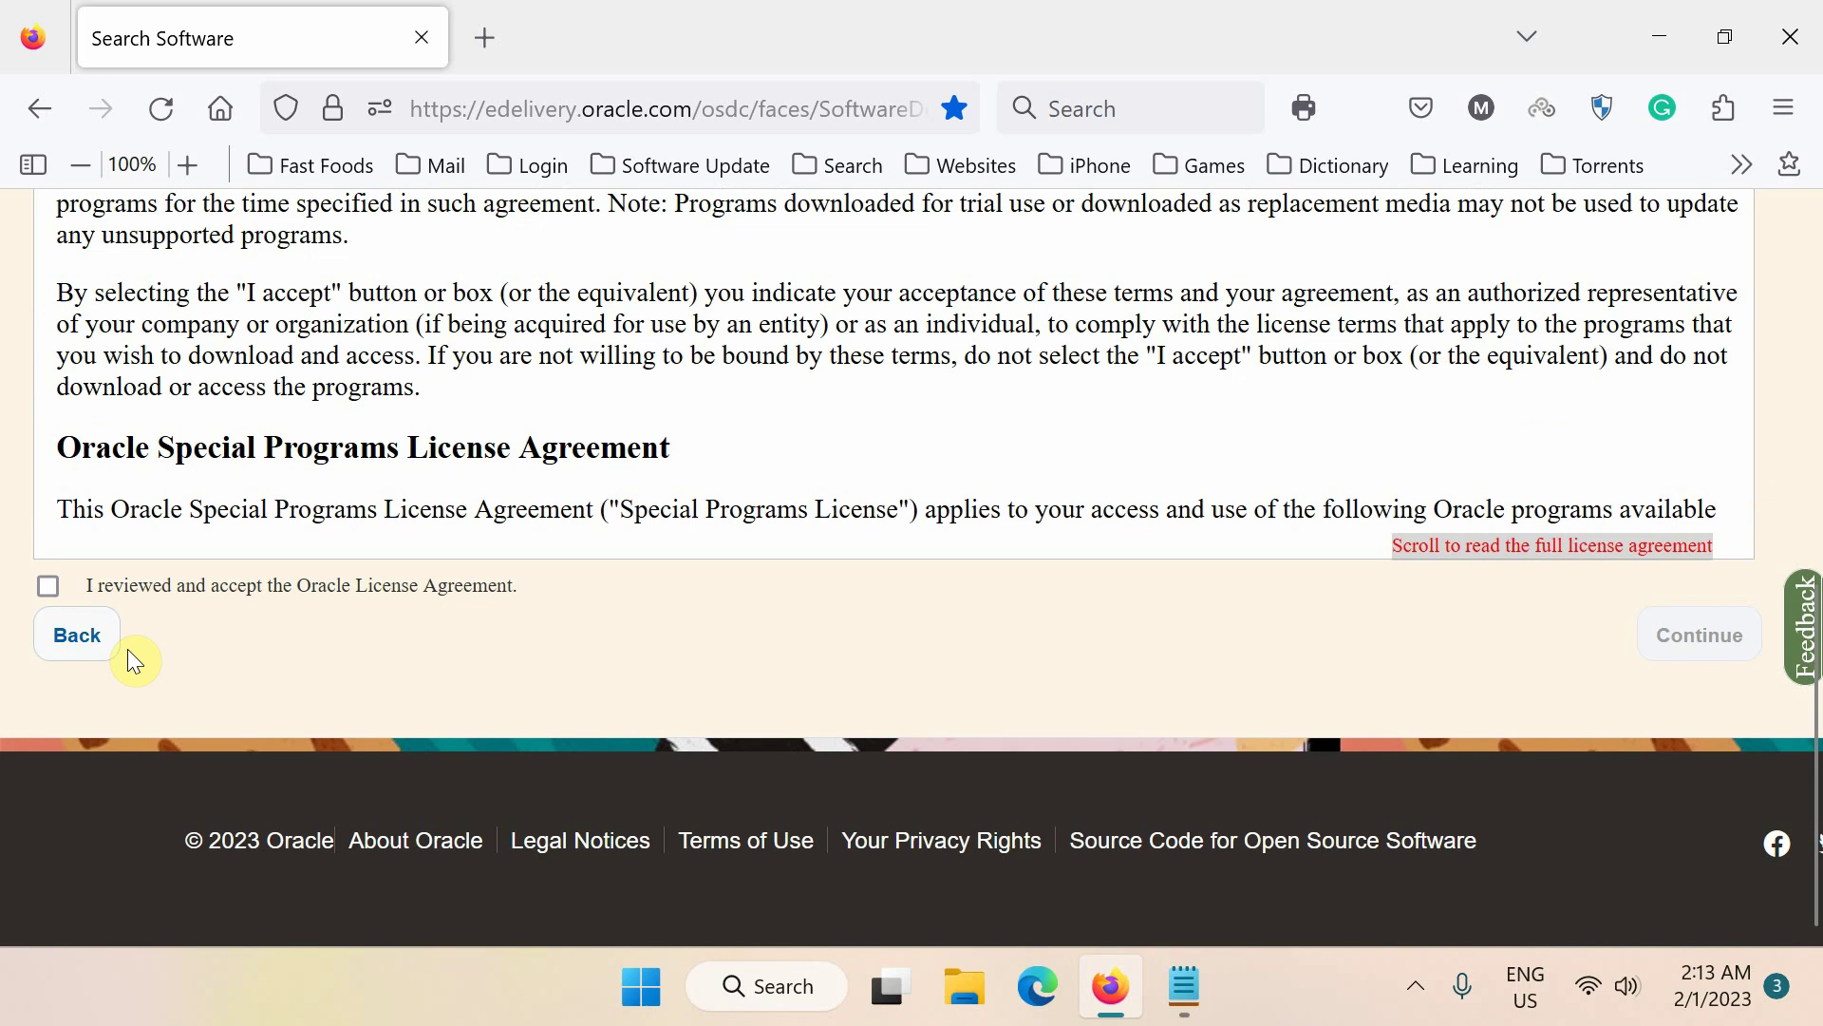
{"action": "left_click", "coordinate": [51, 586]}
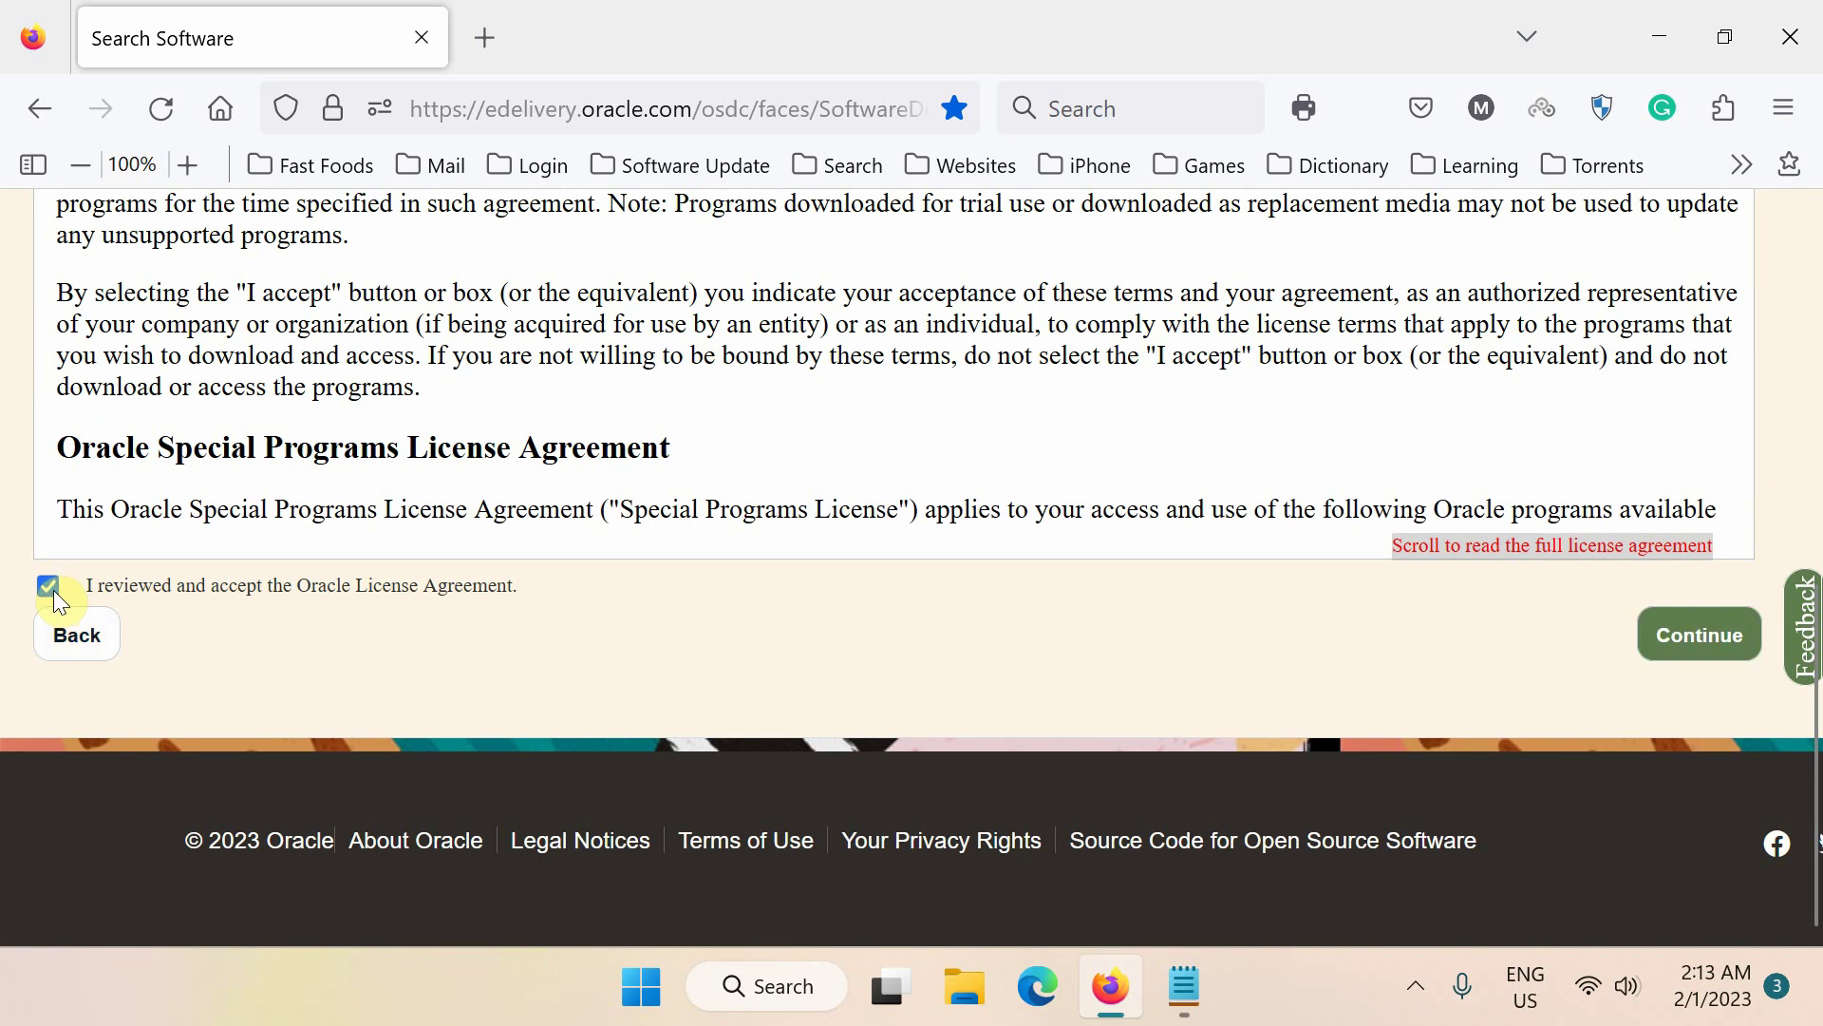
{"action": "left_click", "coordinate": [1672, 627]}
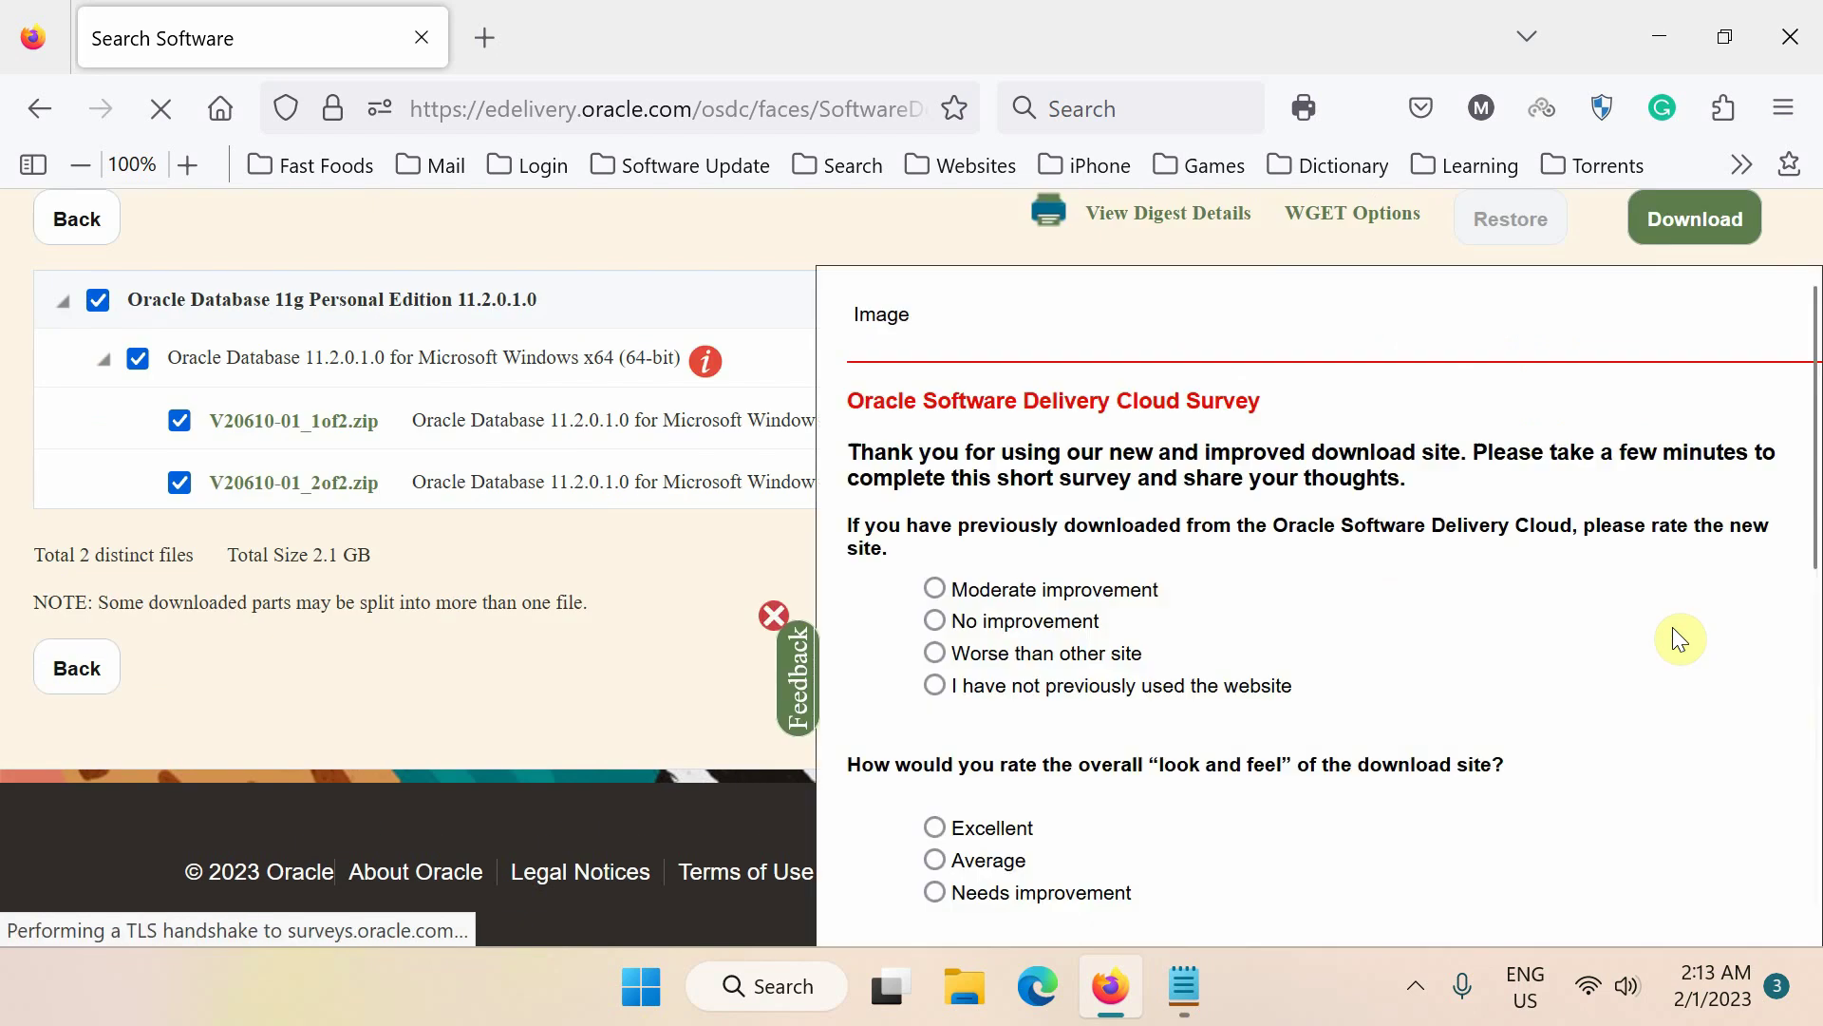
{"action": "left_click", "coordinate": [774, 615]}
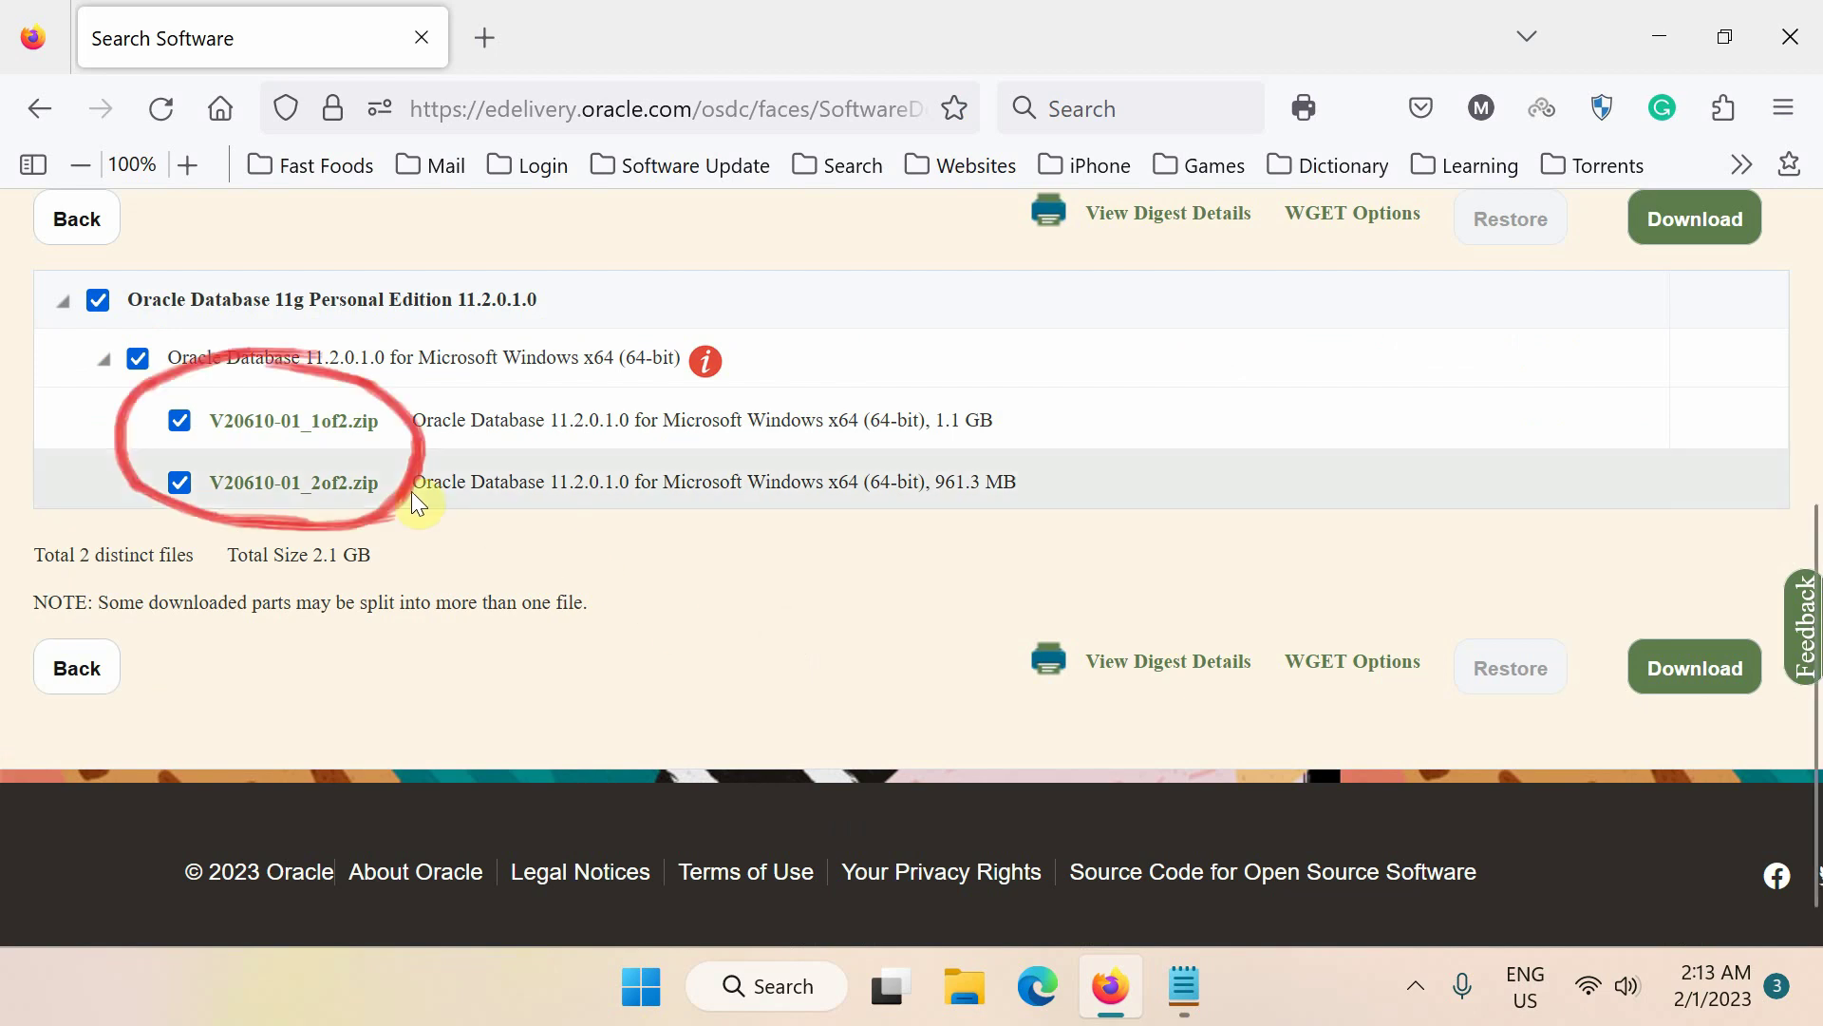
Step: Save V20610-01_1of2.zip and V20610-01_2of2.zip into Downloads
{"action": "left_click", "coordinate": [335, 423]}
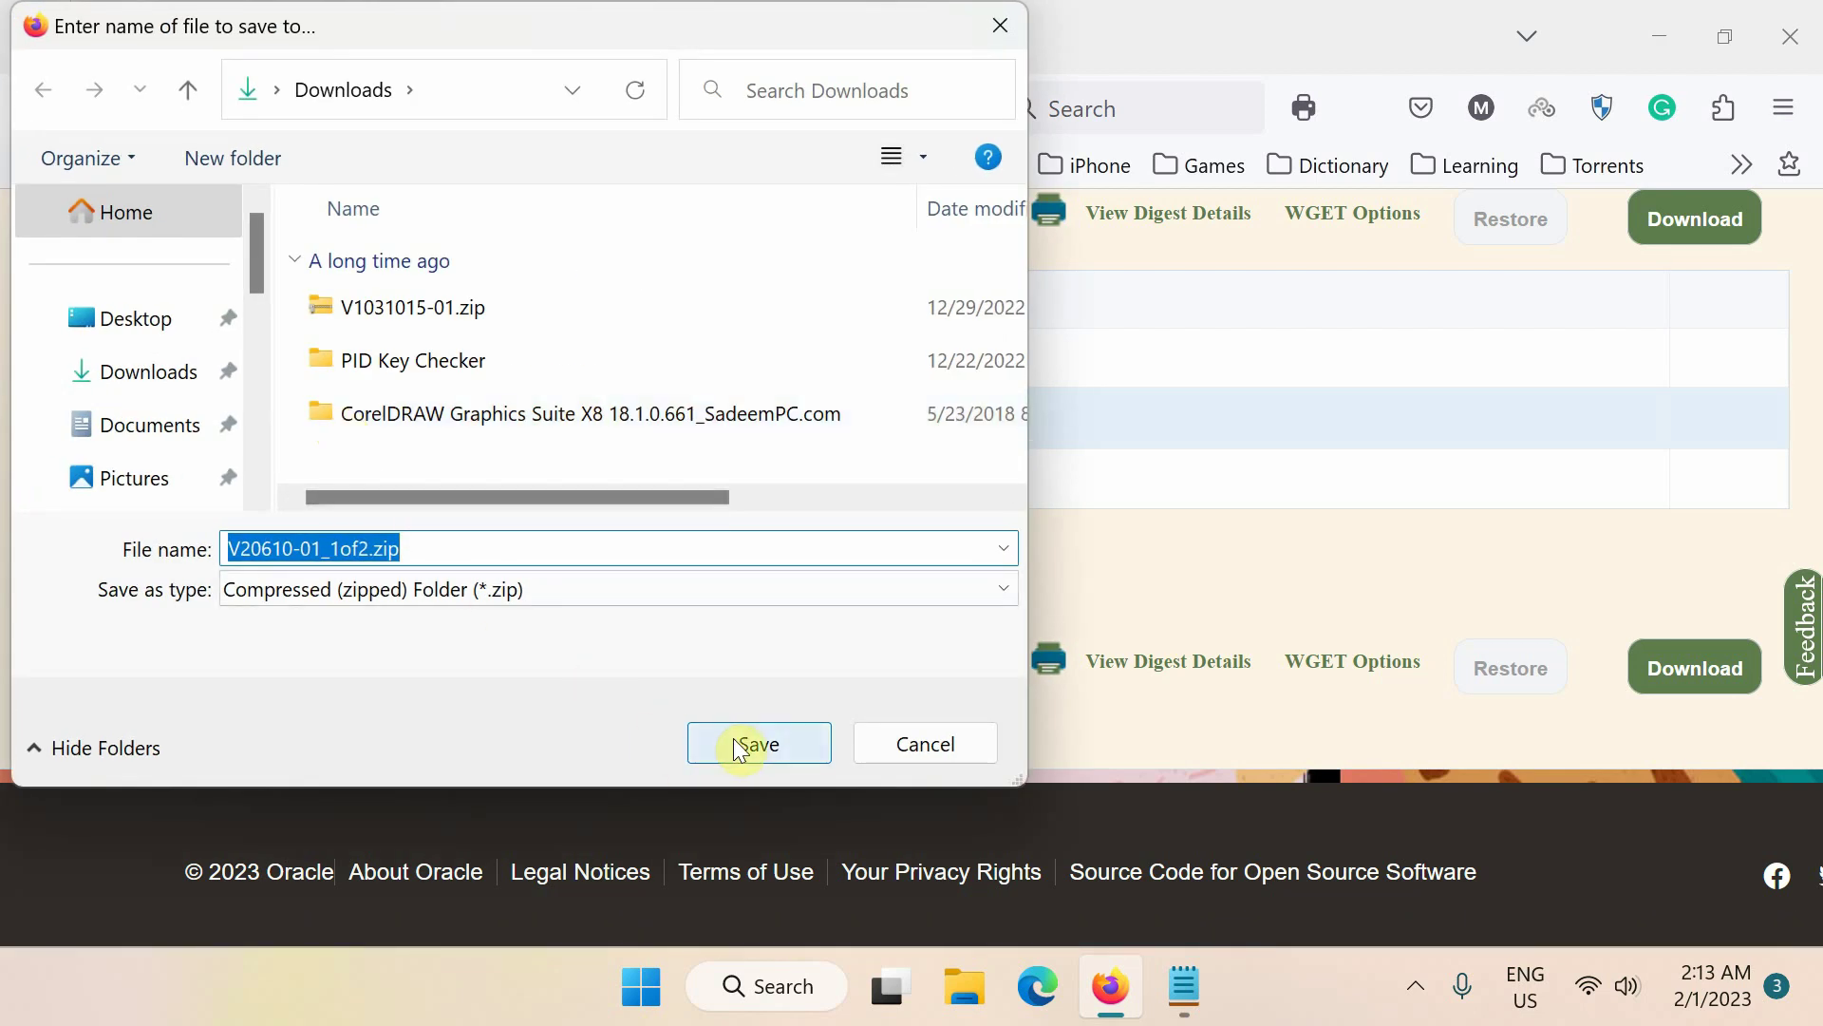
{"action": "left_click", "coordinate": [738, 736]}
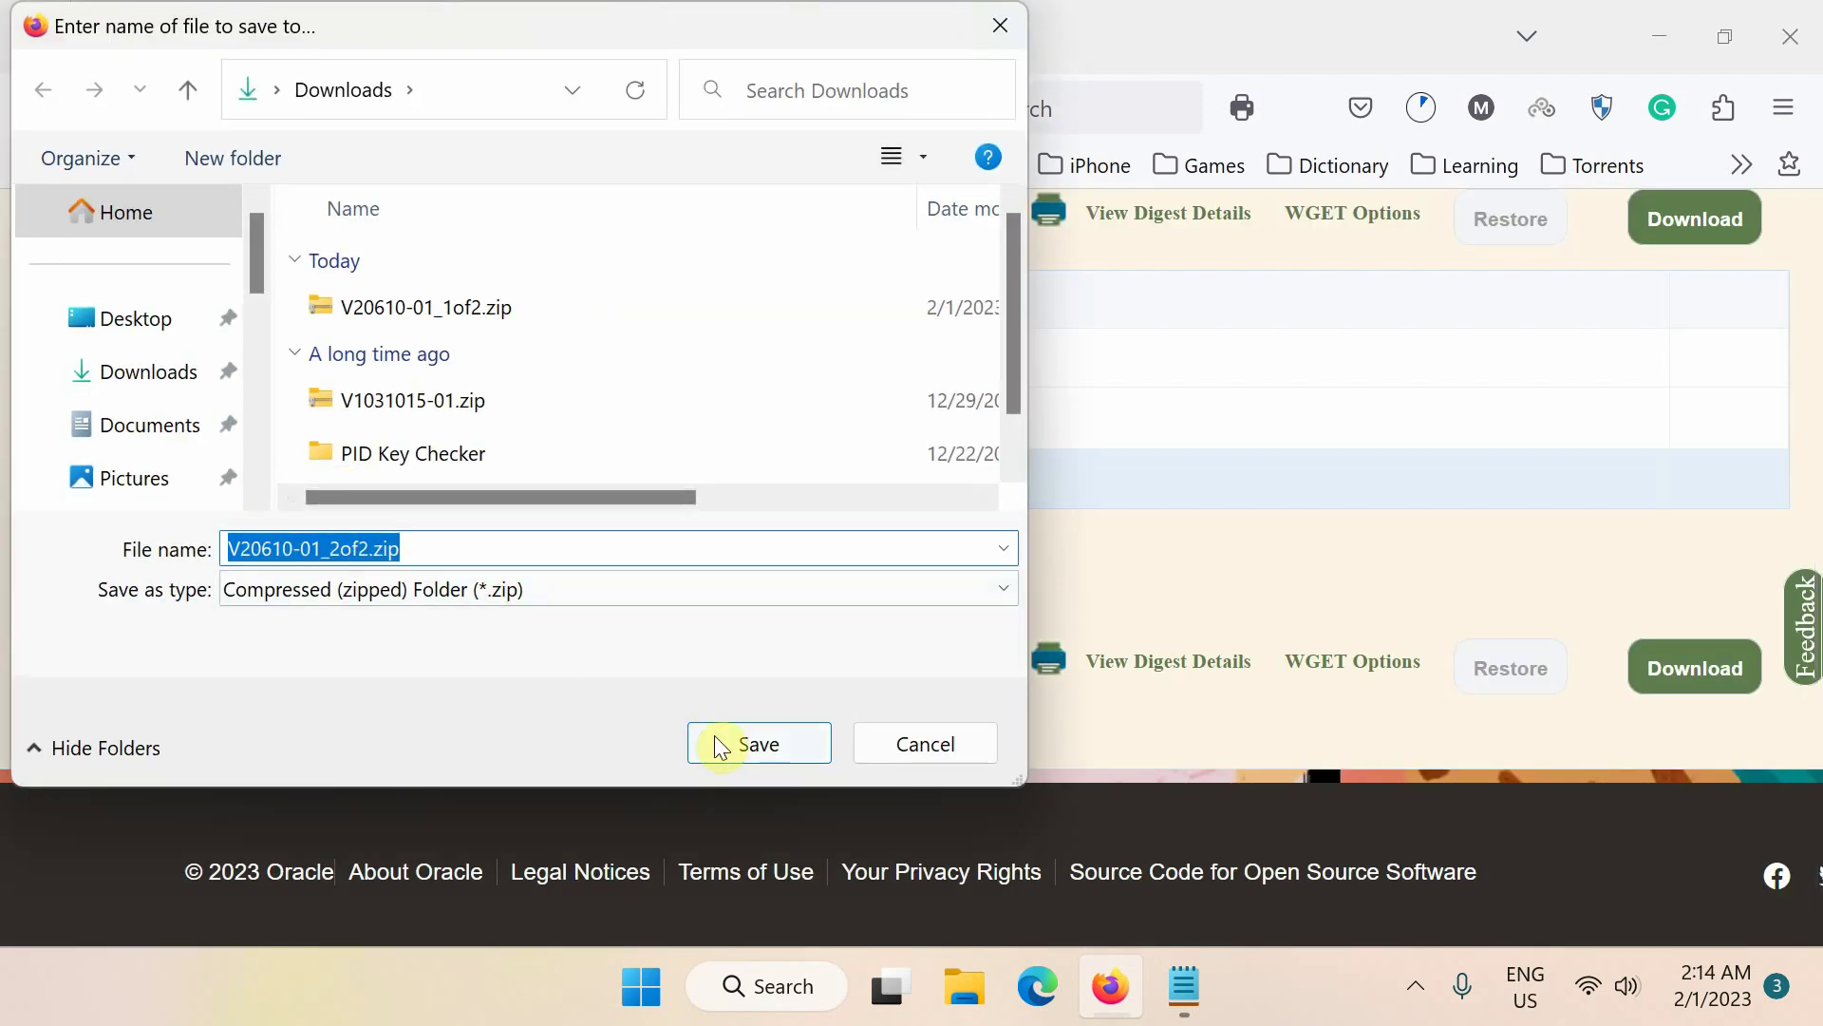
{"action": "left_click", "coordinate": [753, 744]}
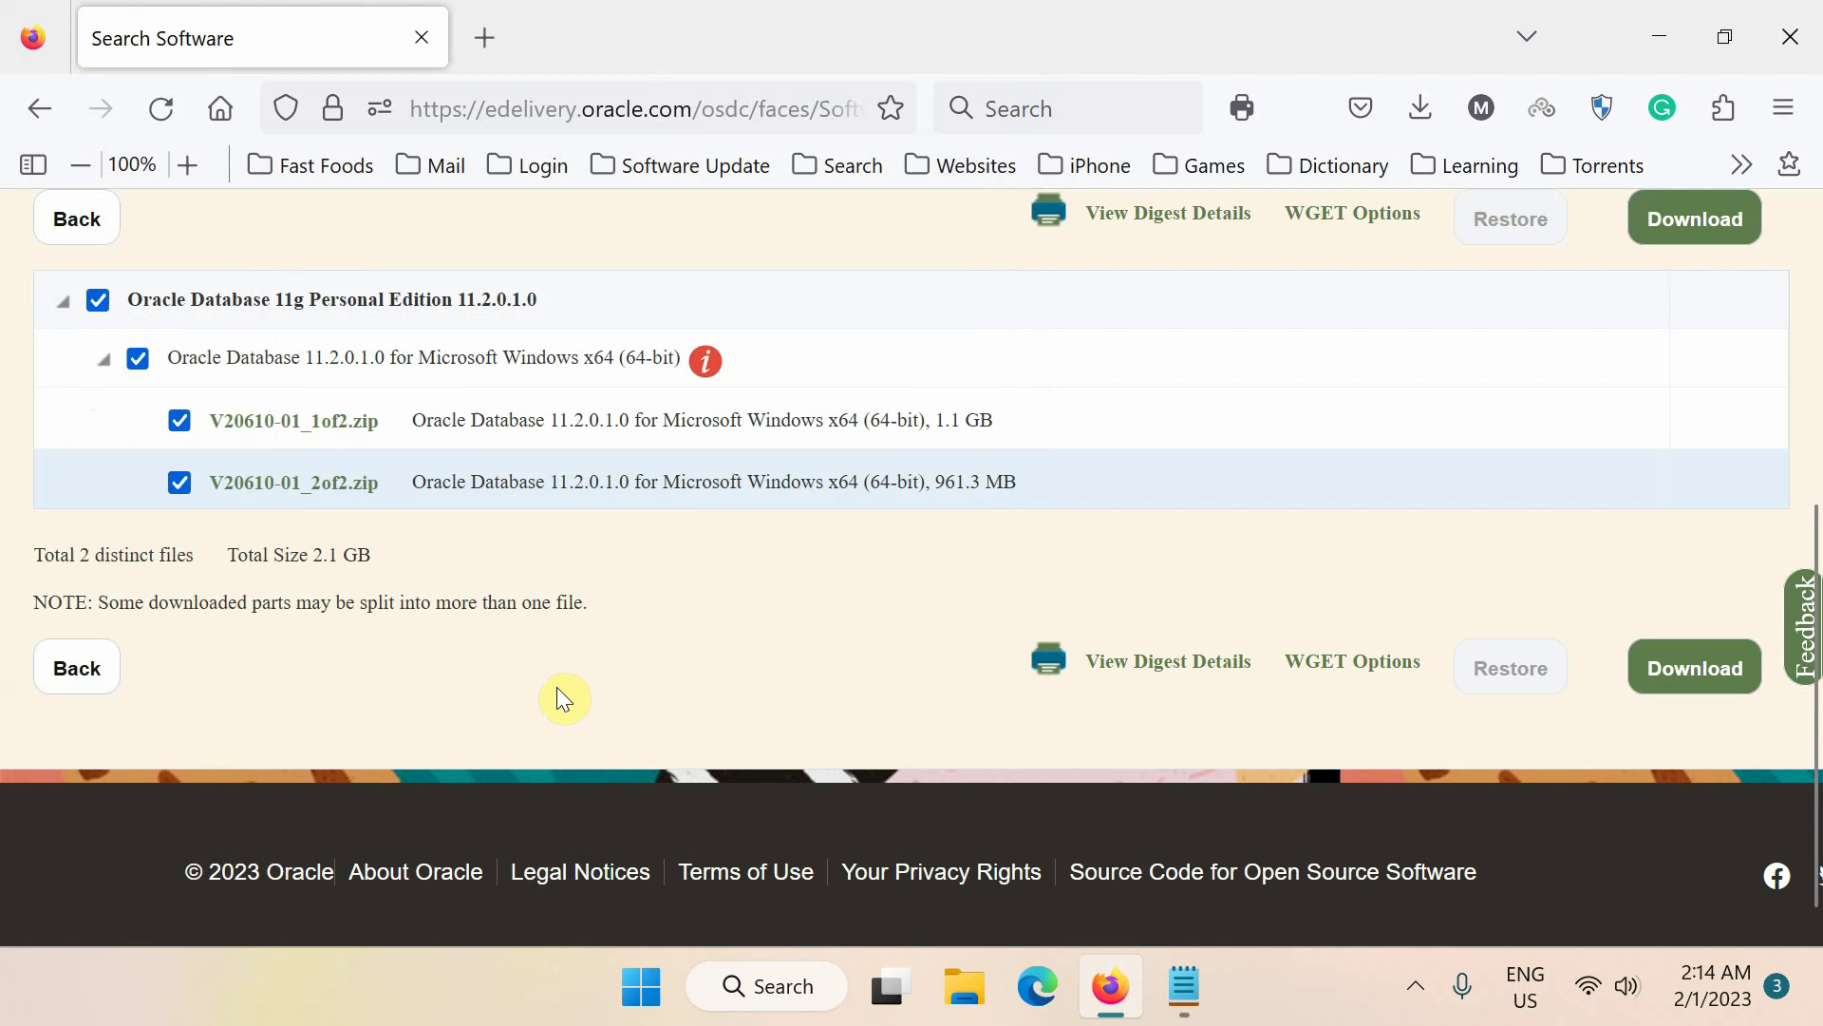
Step: Search Google for 'oracle database xe prior release archive', leaving the download page
{"action": "left_click", "coordinate": [653, 102]}
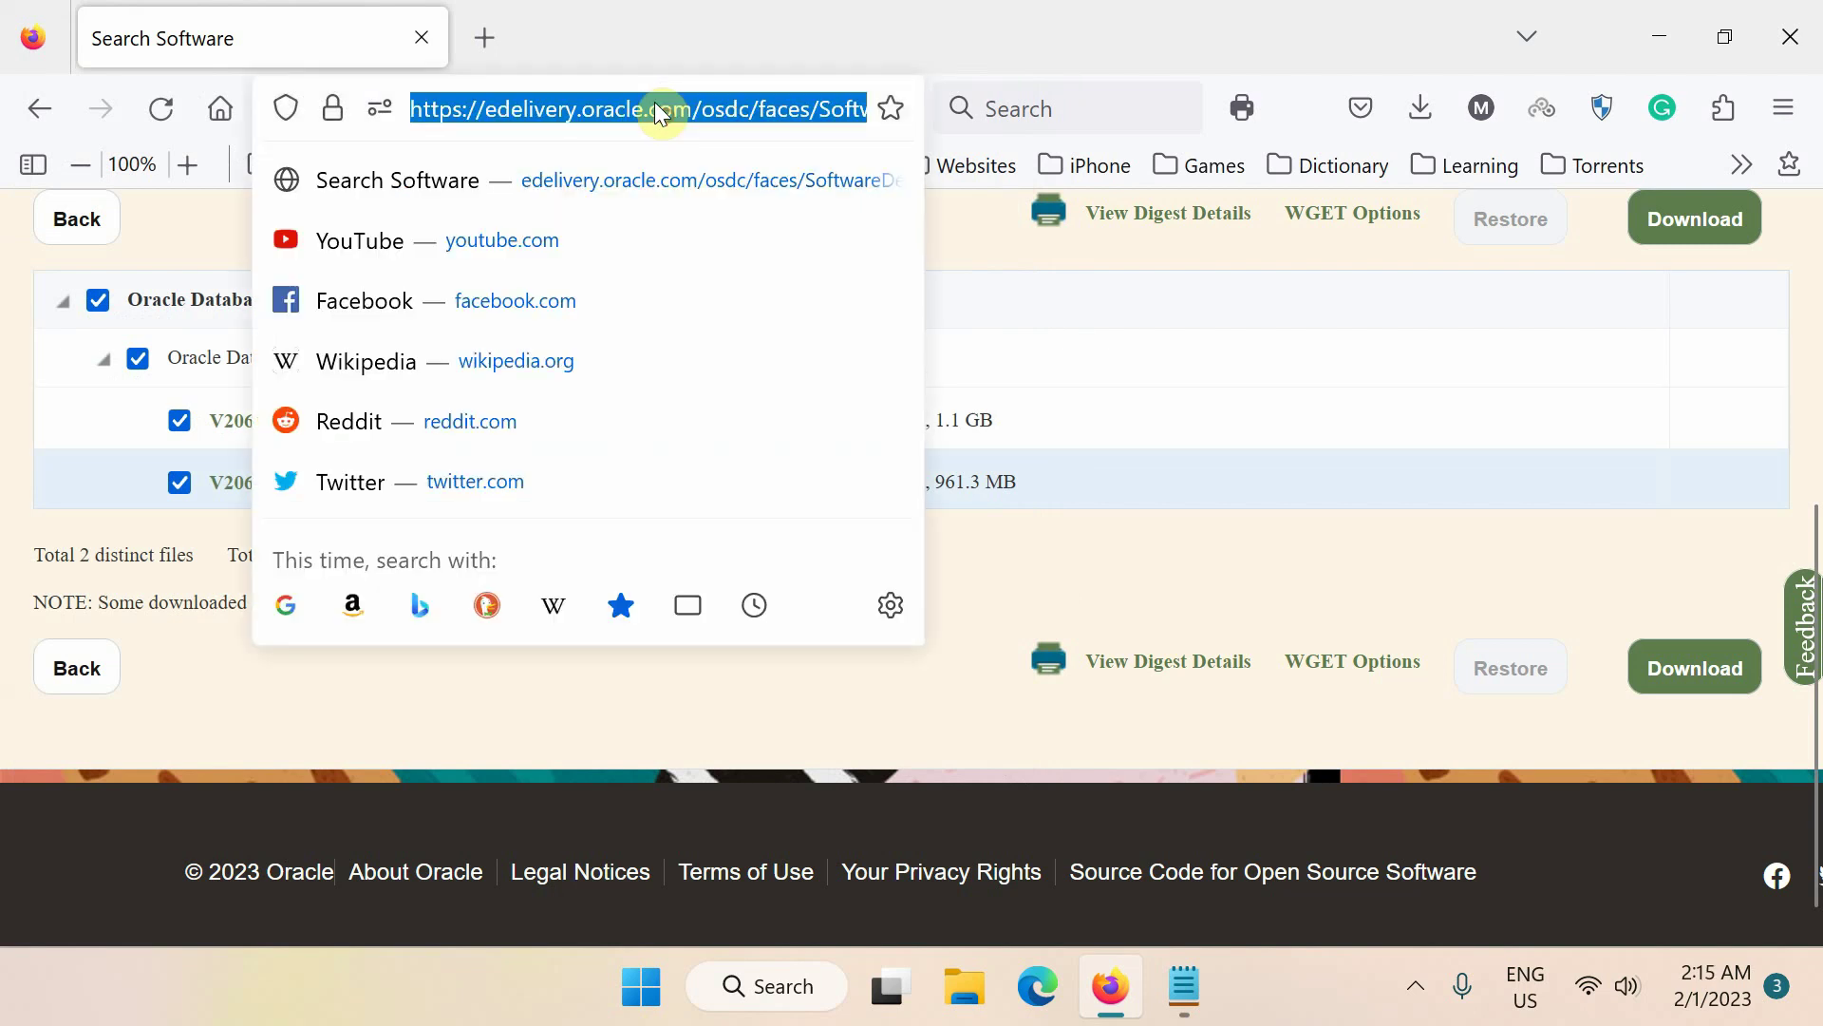
{"action": "type", "text": "oracl"}
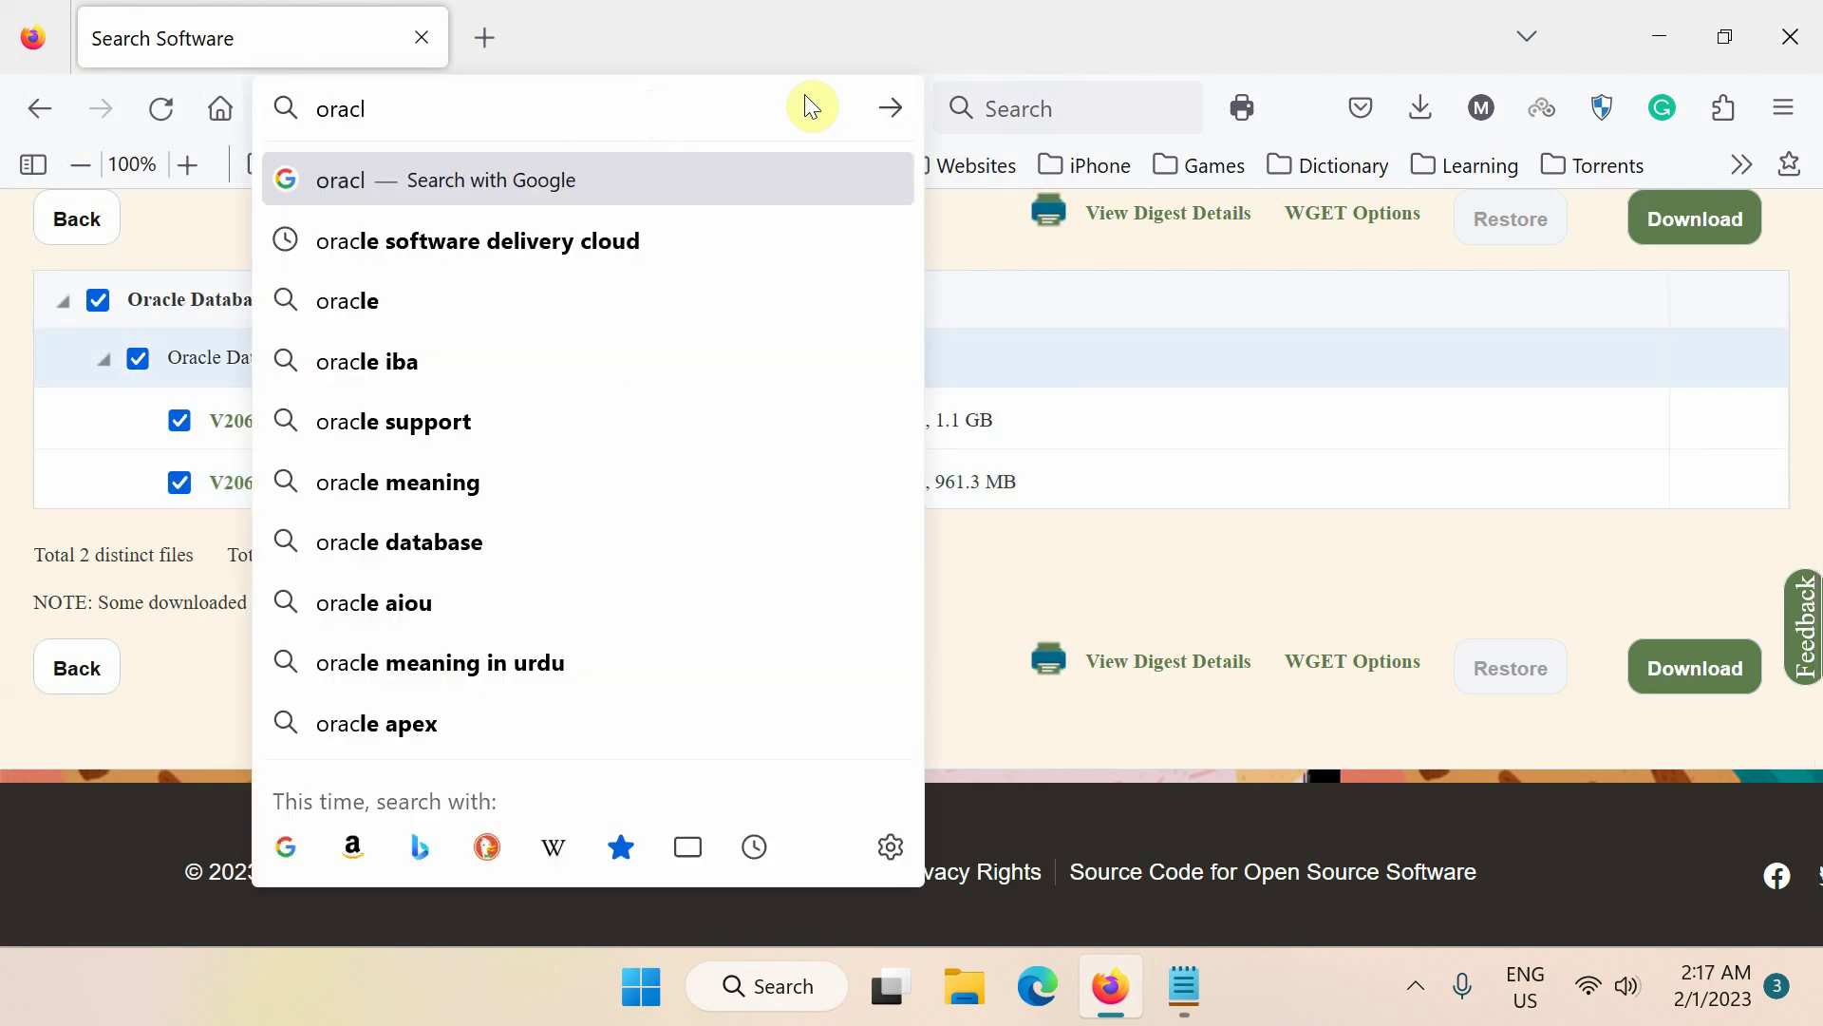
{"action": "type", "text": "e datbase "}
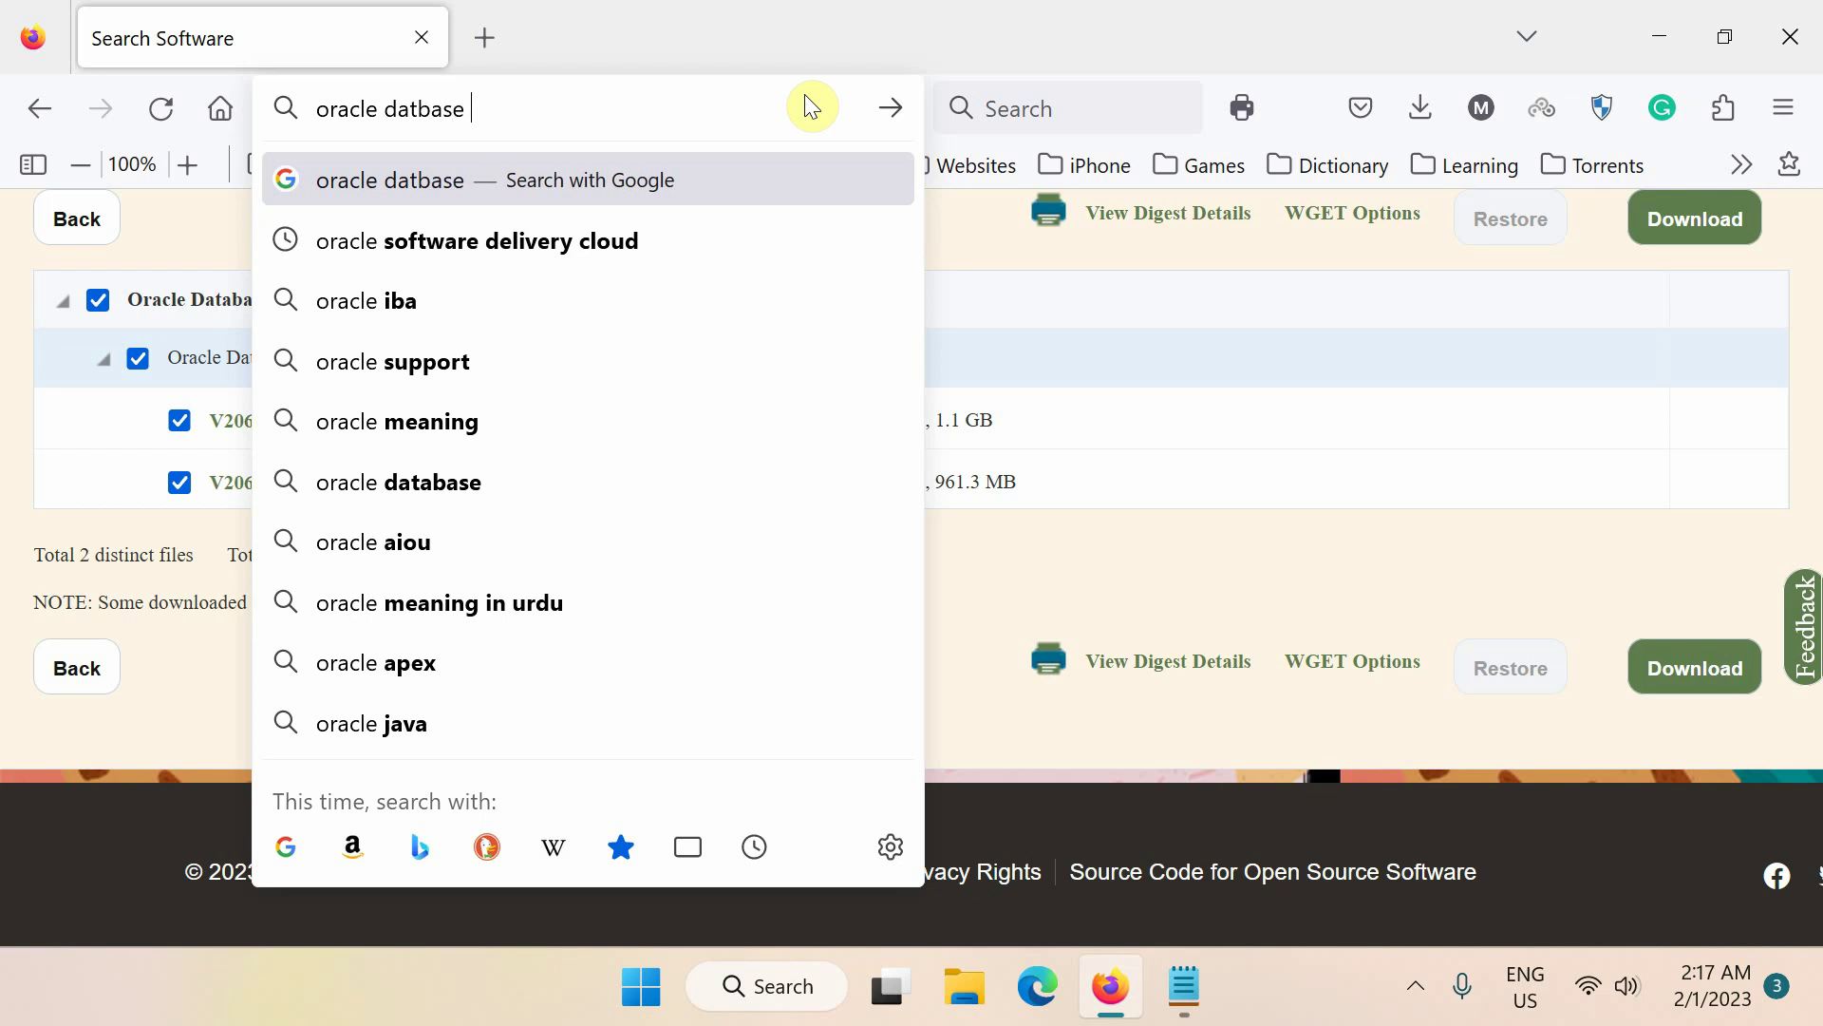
{"action": "type", "text": "xe"}
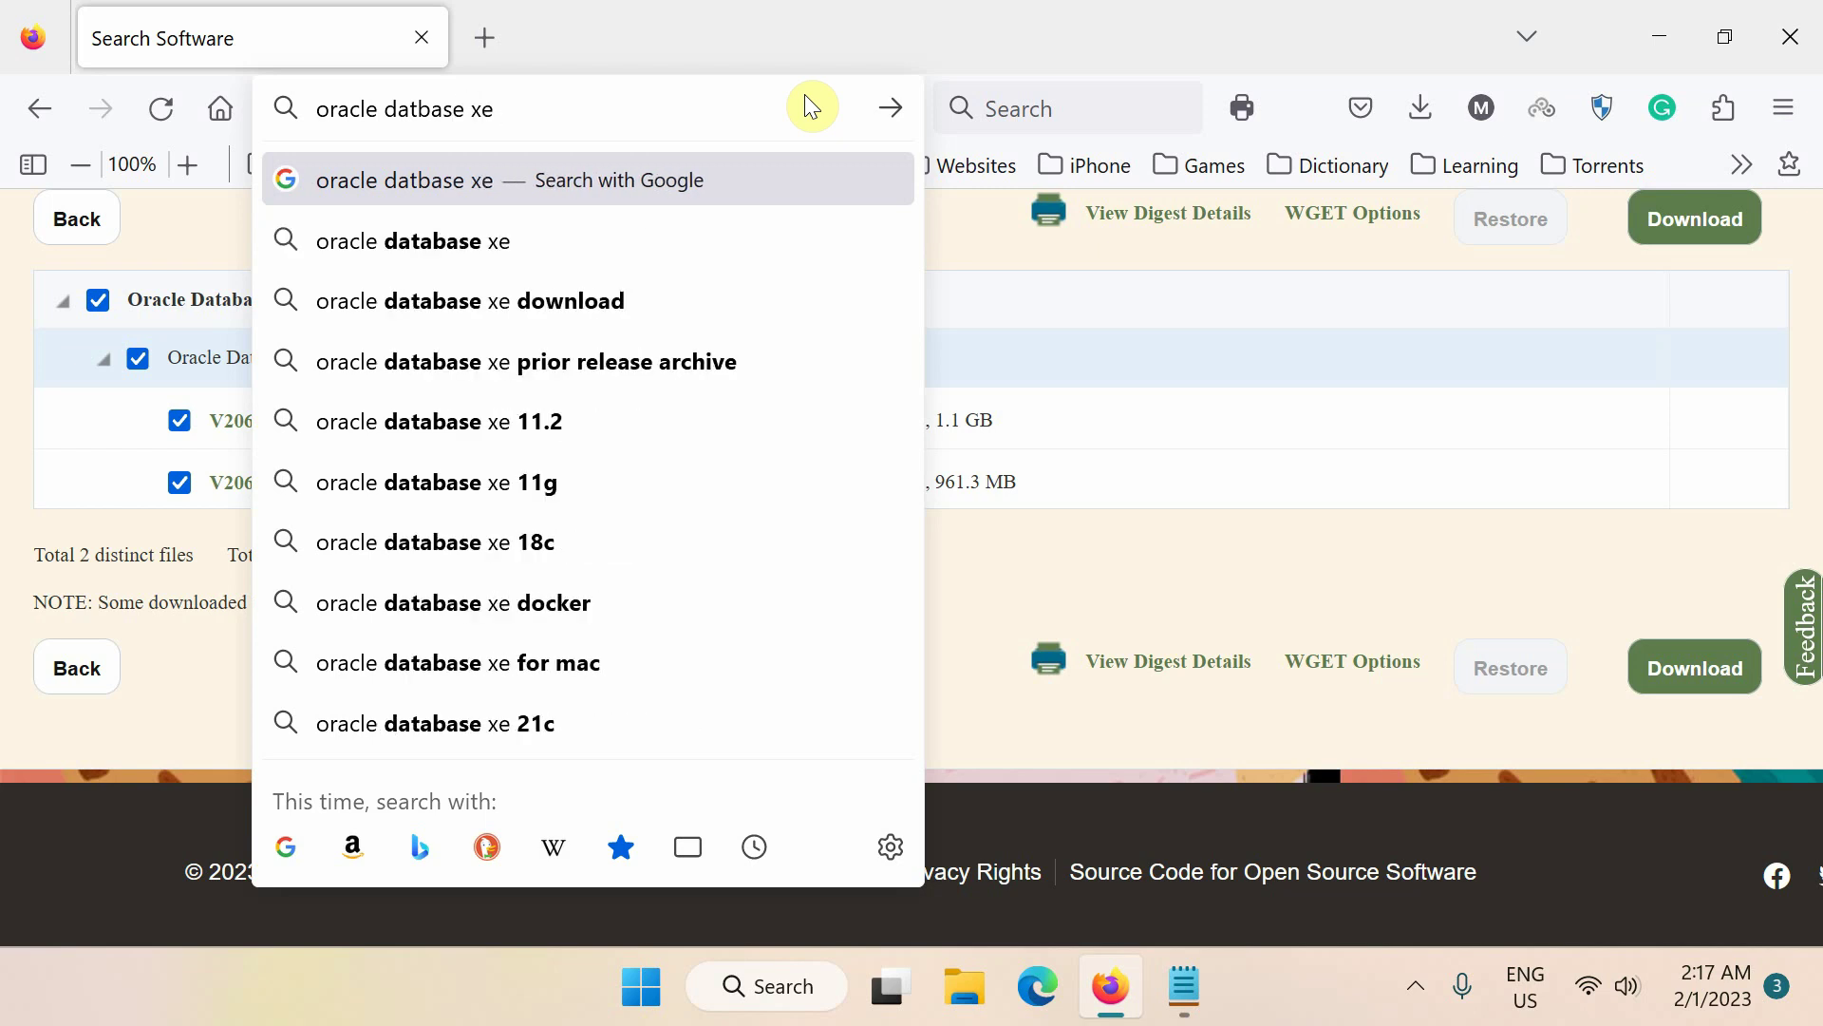
{"action": "type", "text": " pr"}
{"action": "key", "text": "Down"}
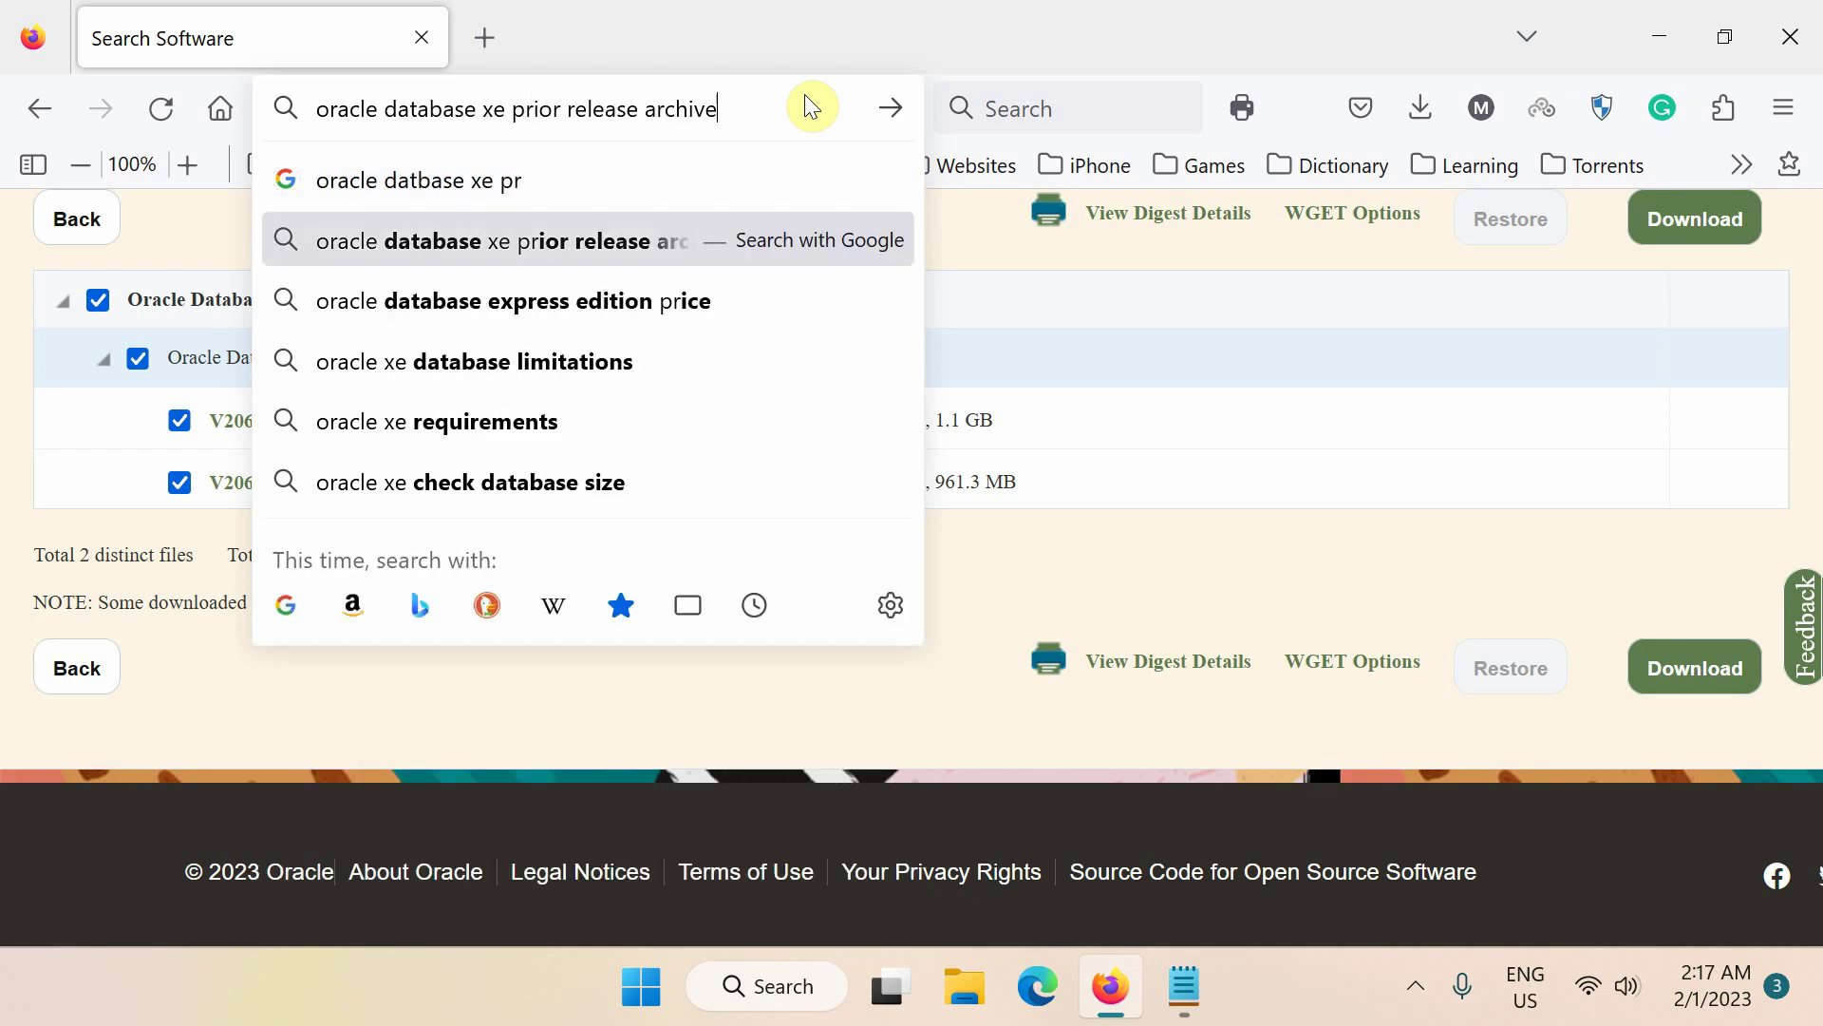
{"action": "key", "text": "Return"}
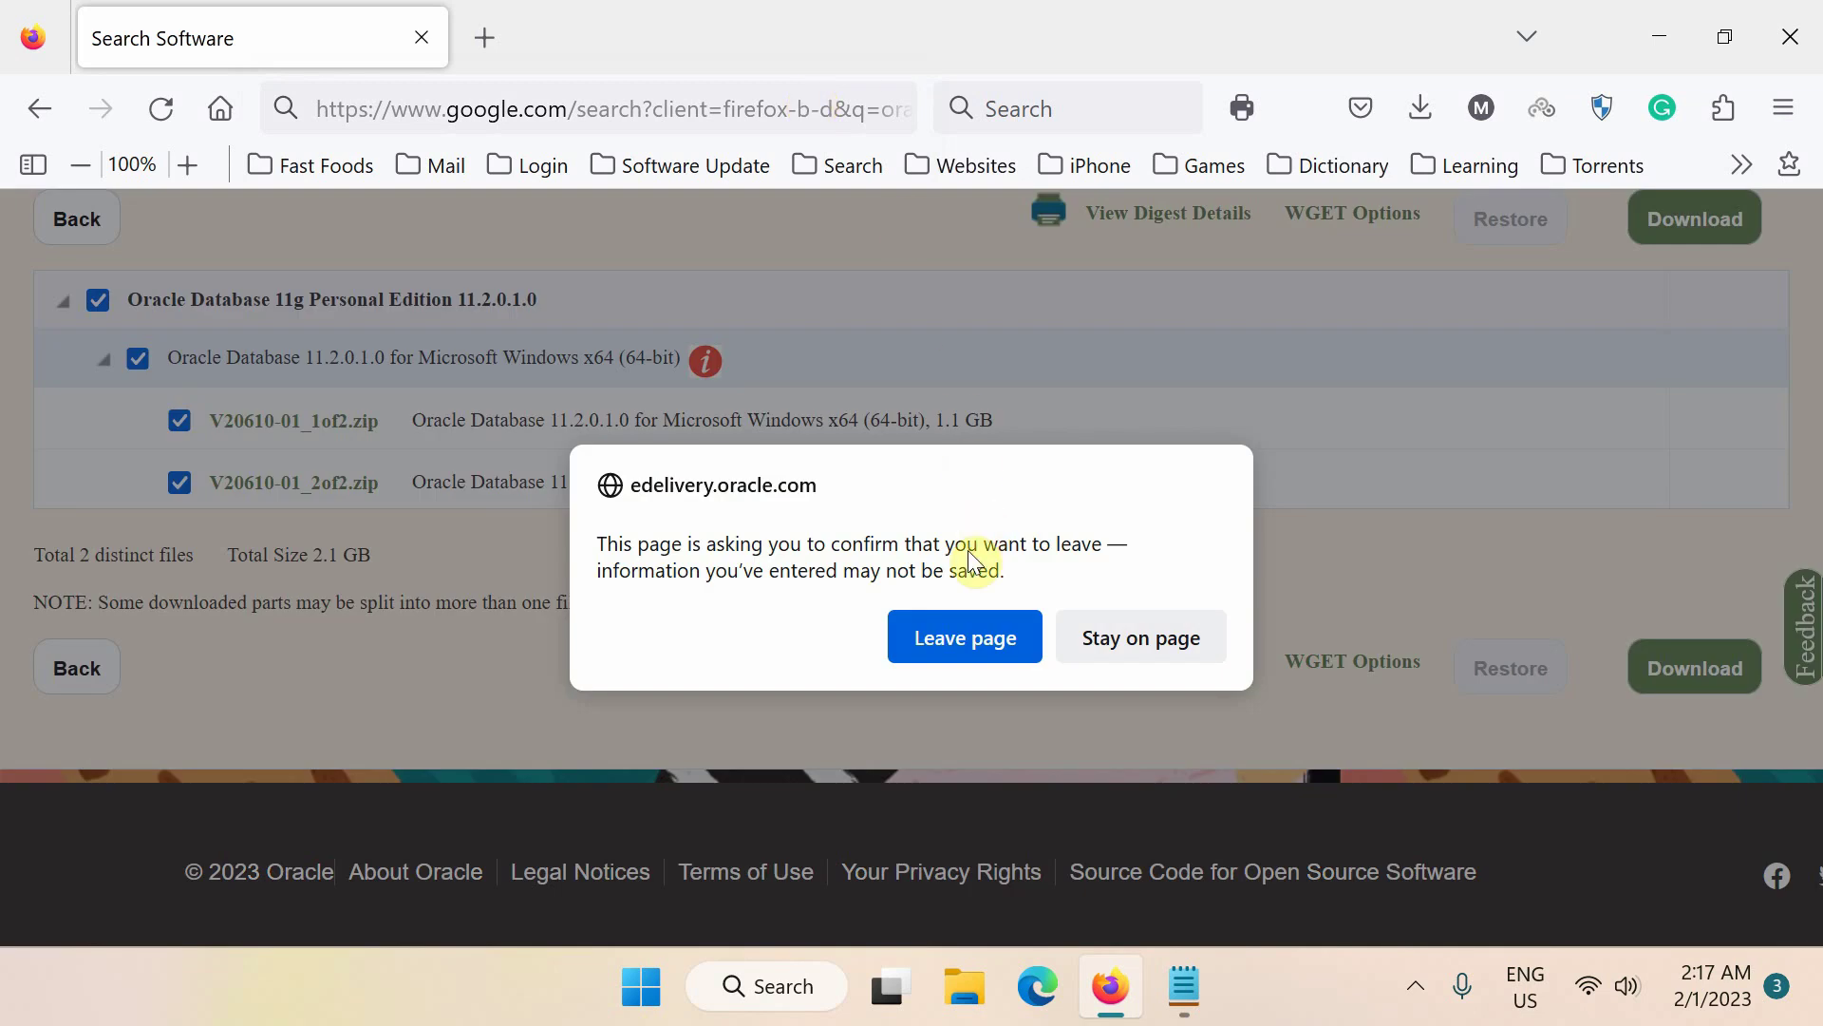
{"action": "left_click", "coordinate": [975, 633]}
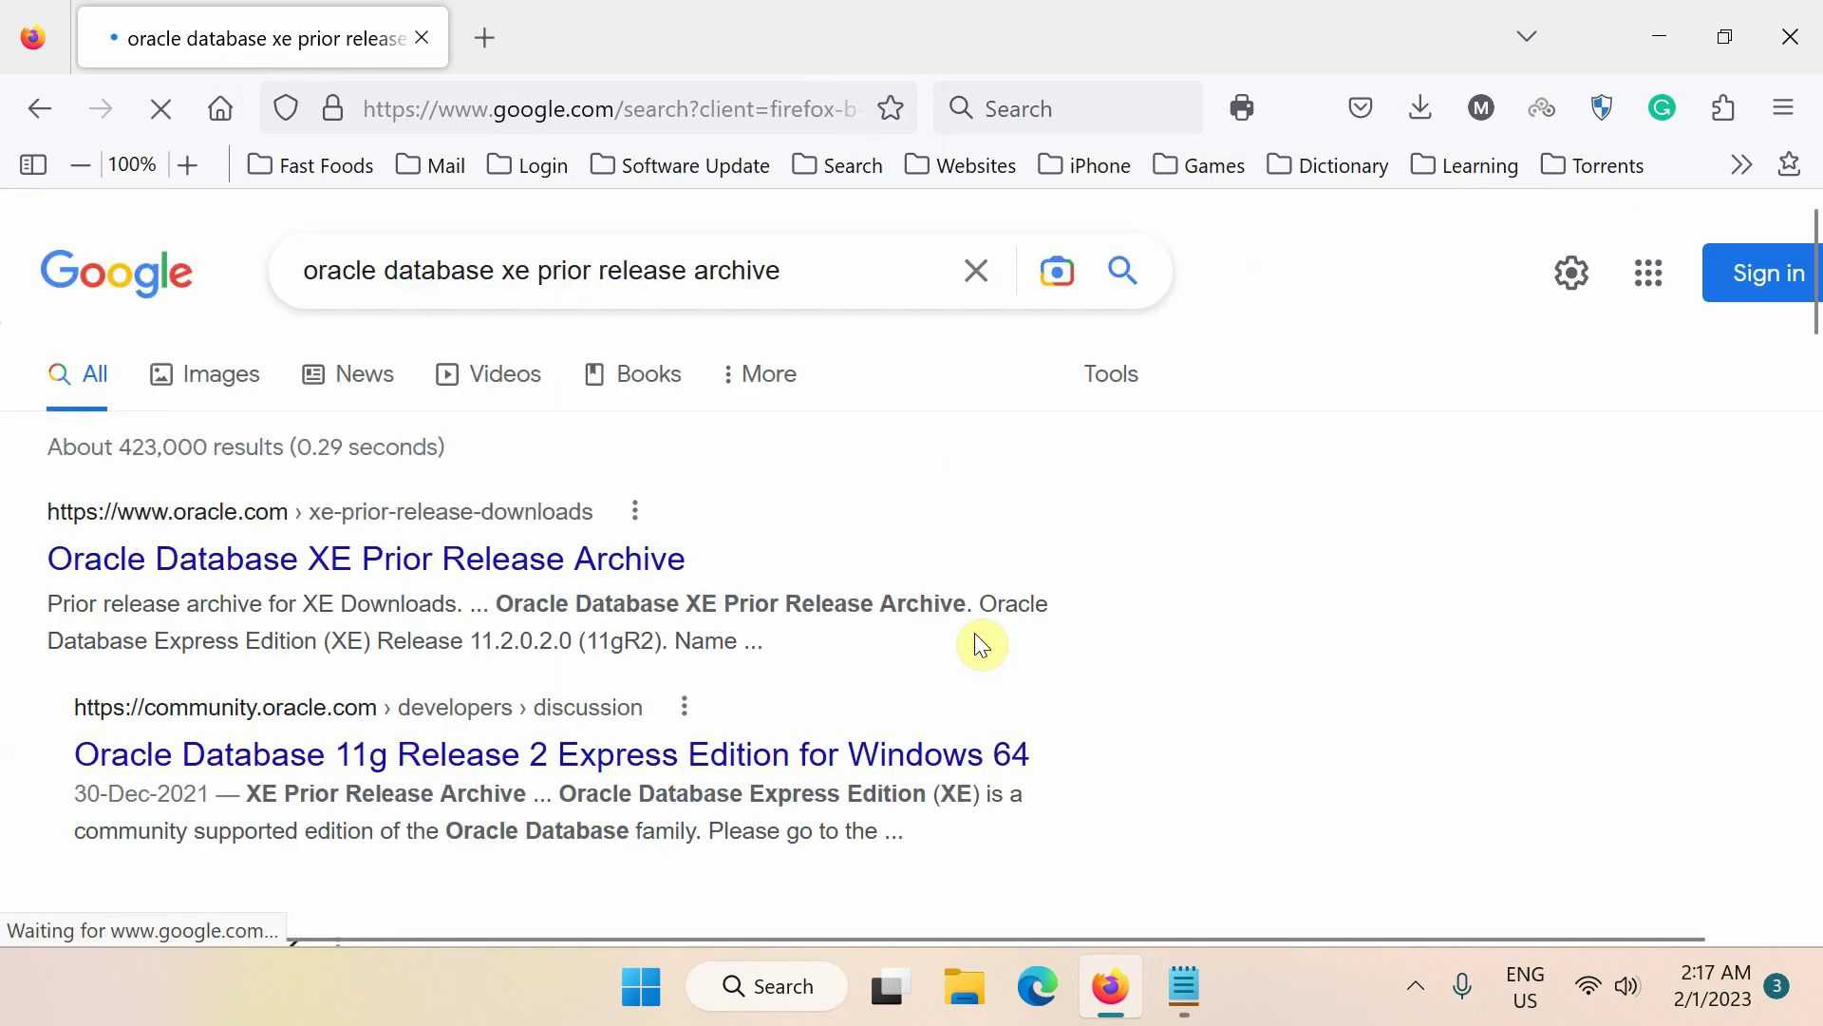
Step: Open the XE Prior Release Archive result, then the Oracle Database 18c XE Download link
{"action": "left_click", "coordinate": [556, 555]}
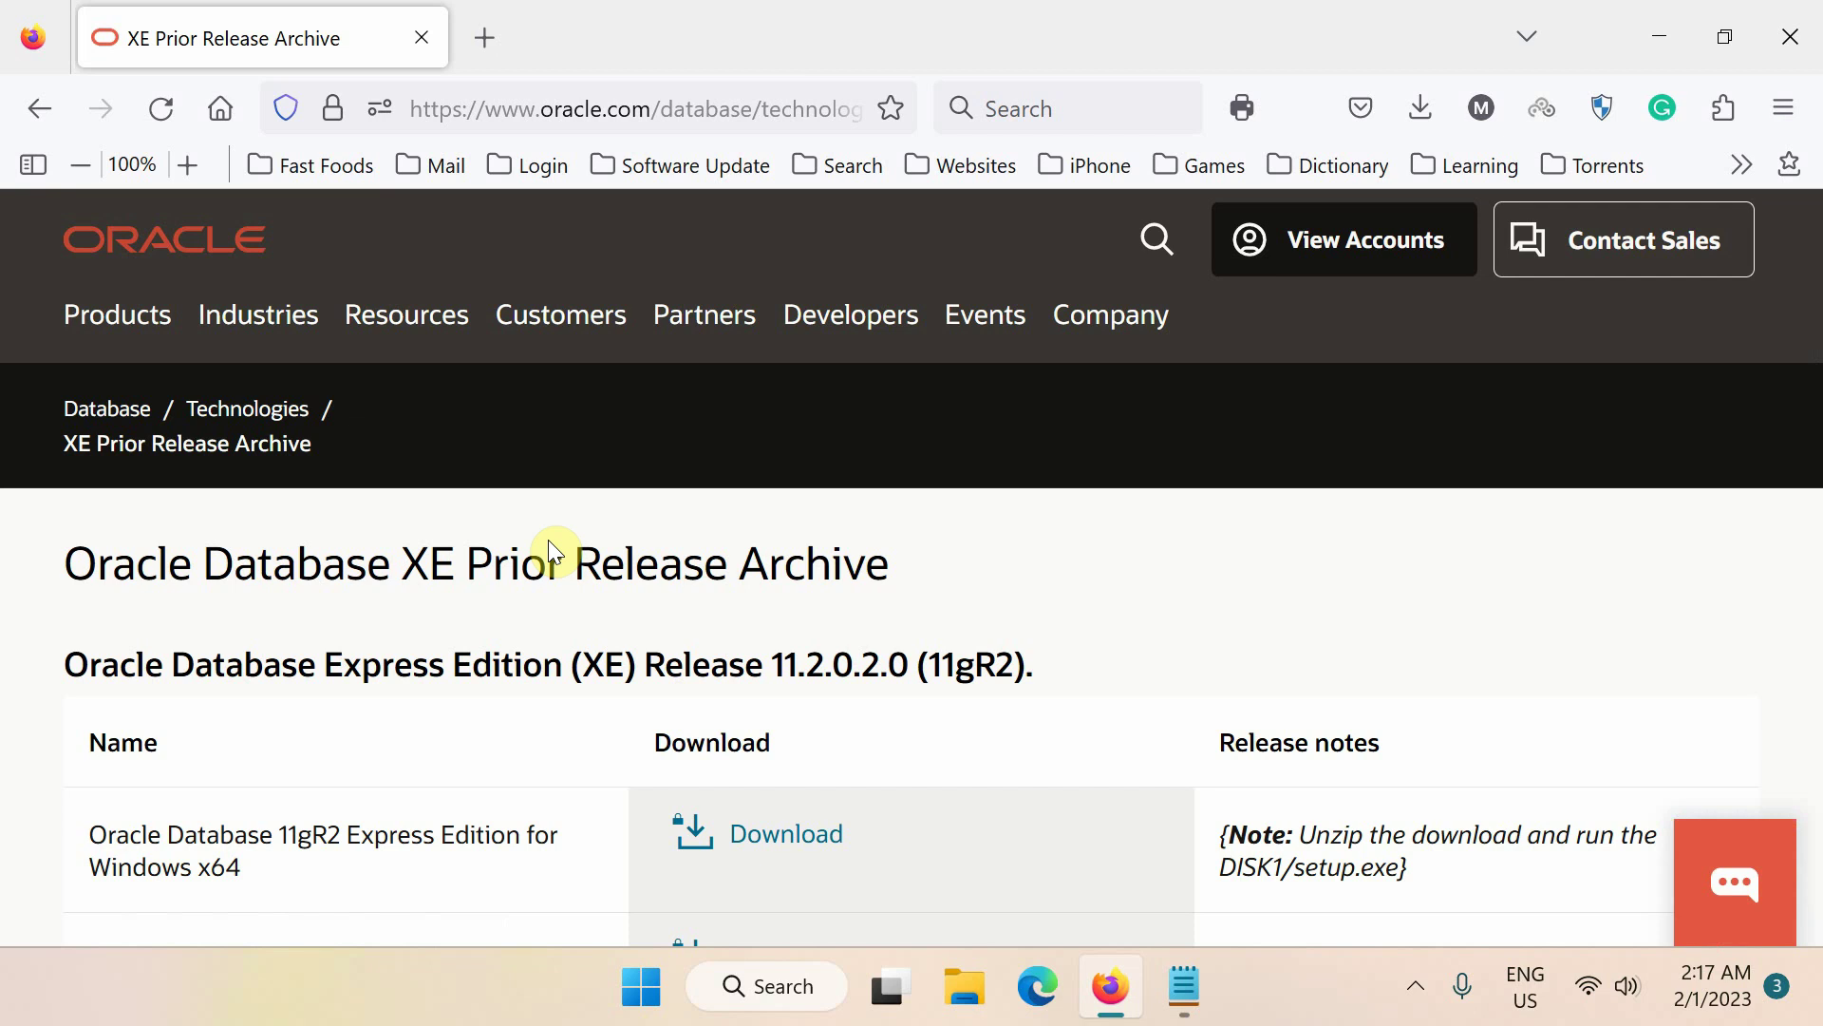
{"action": "scroll", "coordinate": [548, 541], "scroll_direction": "down", "scroll_amount": 4}
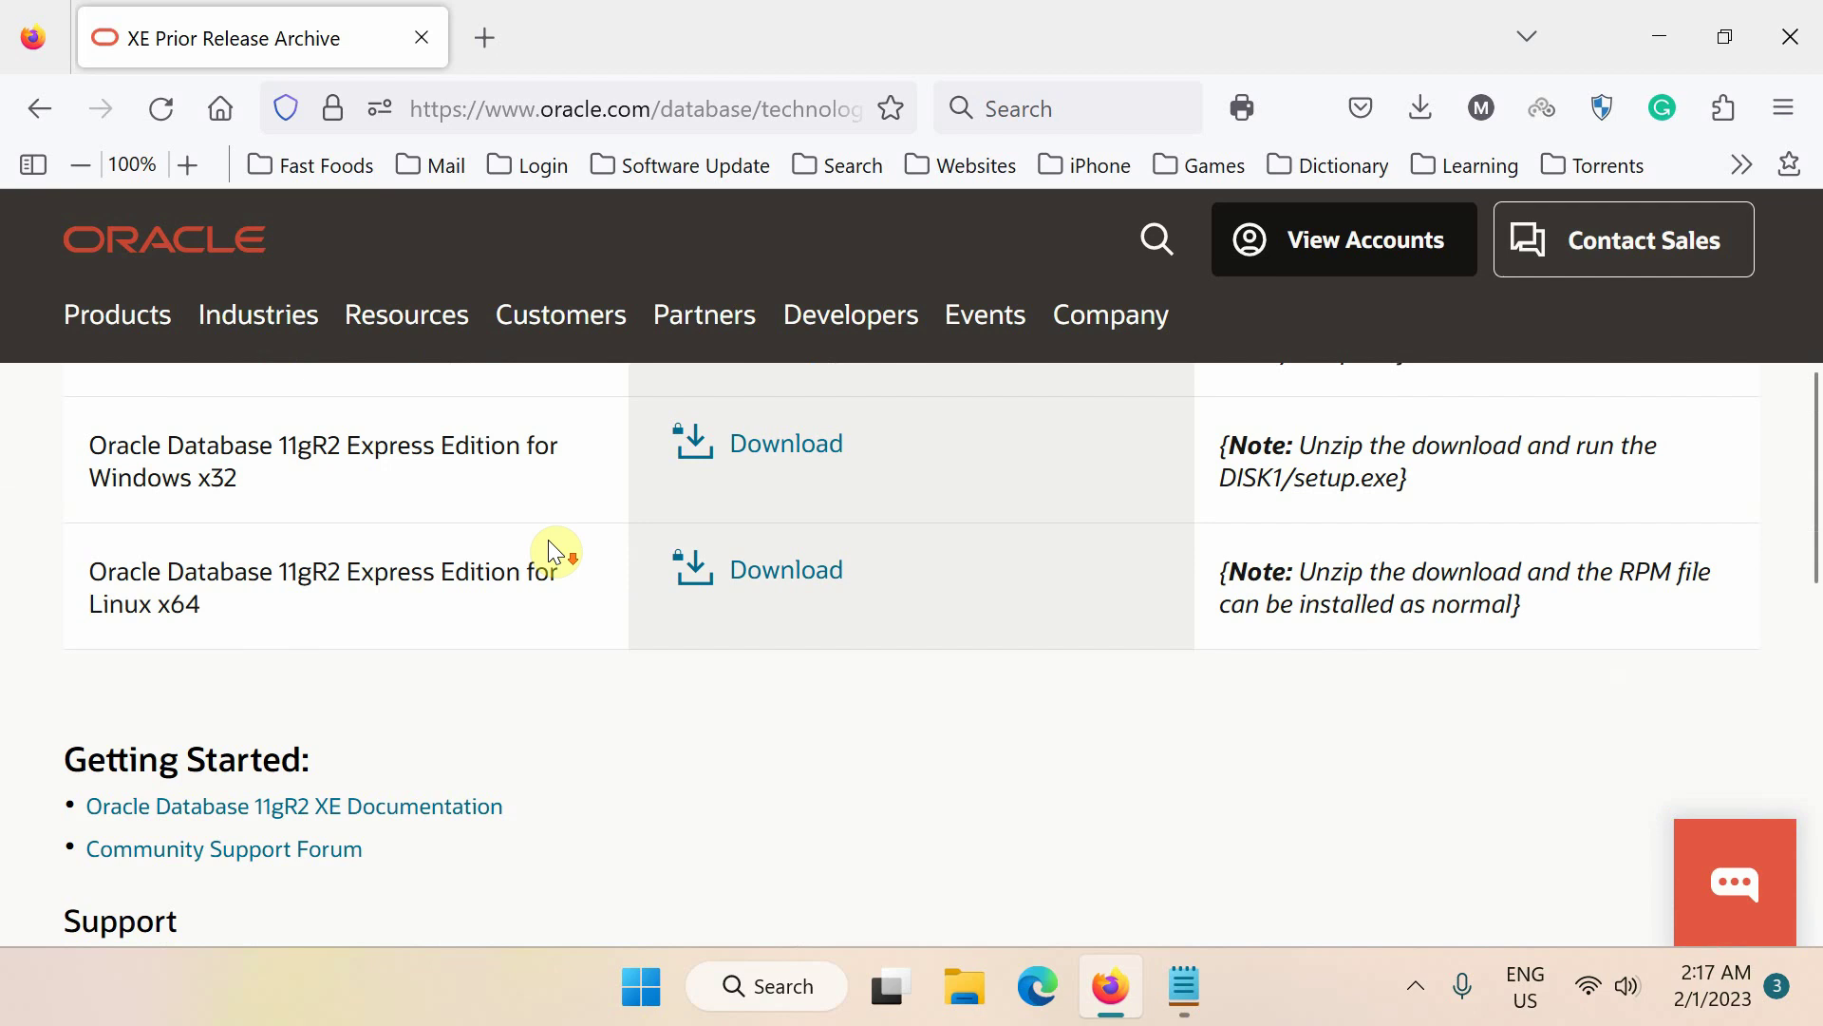
{"action": "scroll", "coordinate": [549, 541], "scroll_direction": "down", "scroll_amount": 3}
{"action": "scroll", "coordinate": [549, 542], "scroll_direction": "down", "scroll_amount": 2}
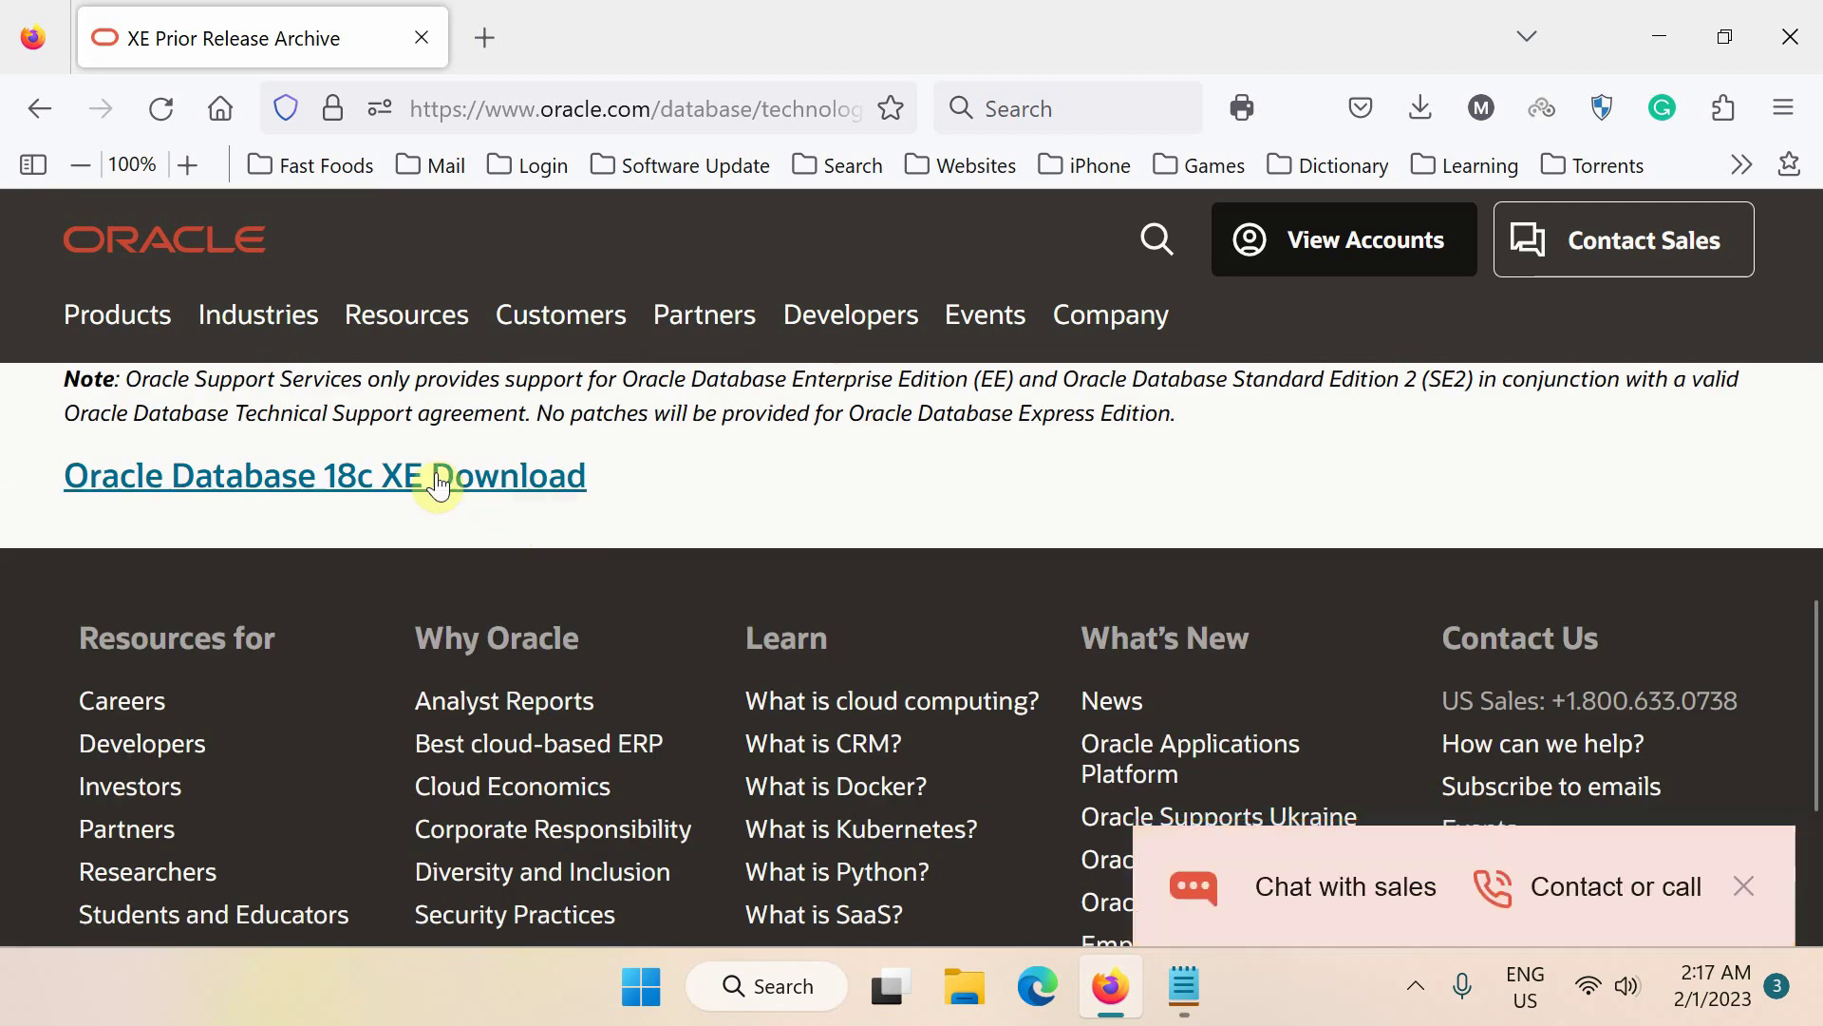
{"action": "left_click", "coordinate": [370, 479]}
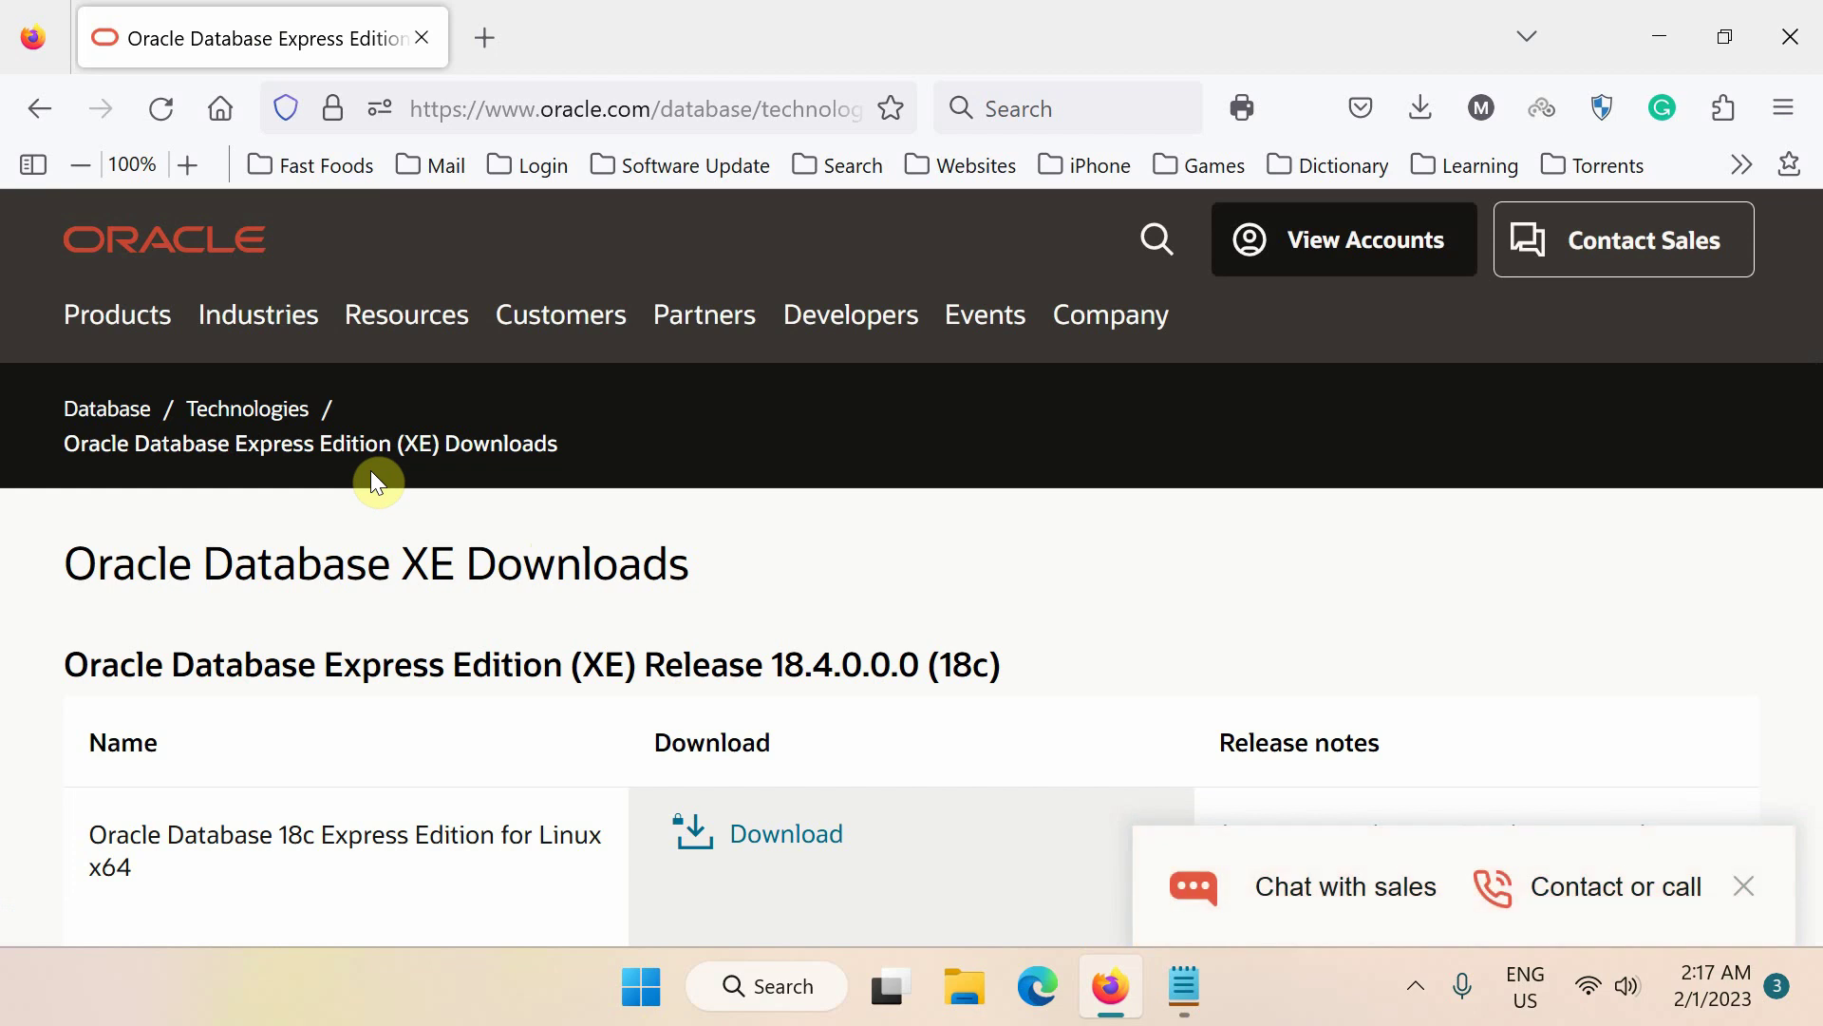
{"action": "scroll", "coordinate": [372, 482], "scroll_direction": "down", "scroll_amount": 3}
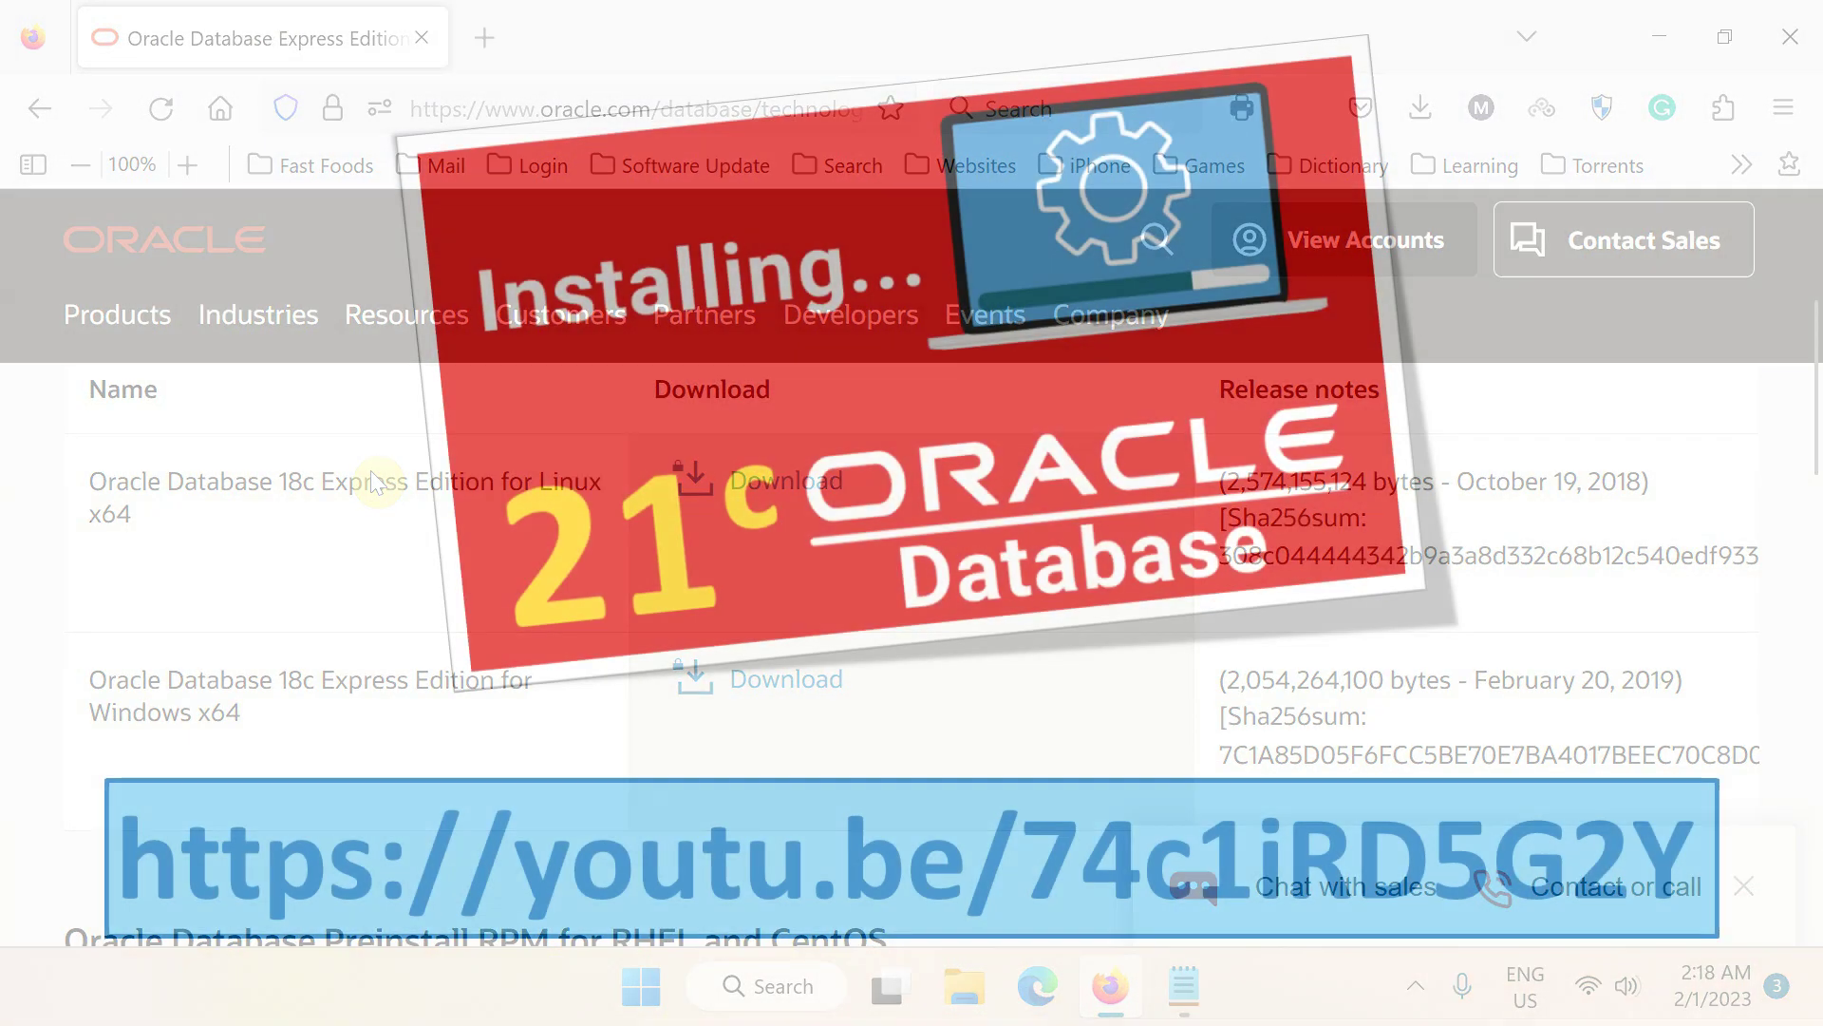